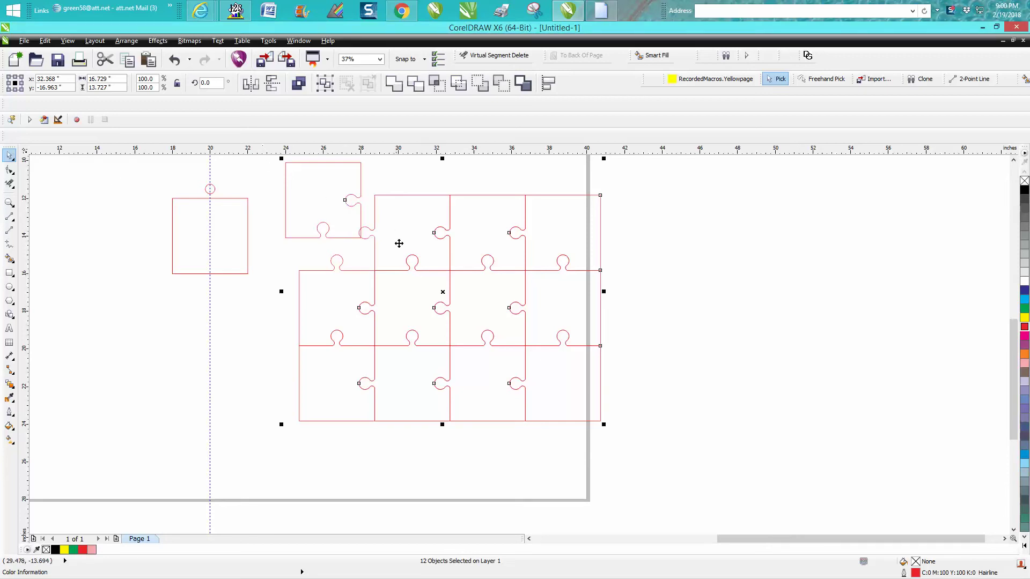
Shift the 12 puzzle pieces right and zoom in on the circle above the square
drag(443, 292, 586, 314)
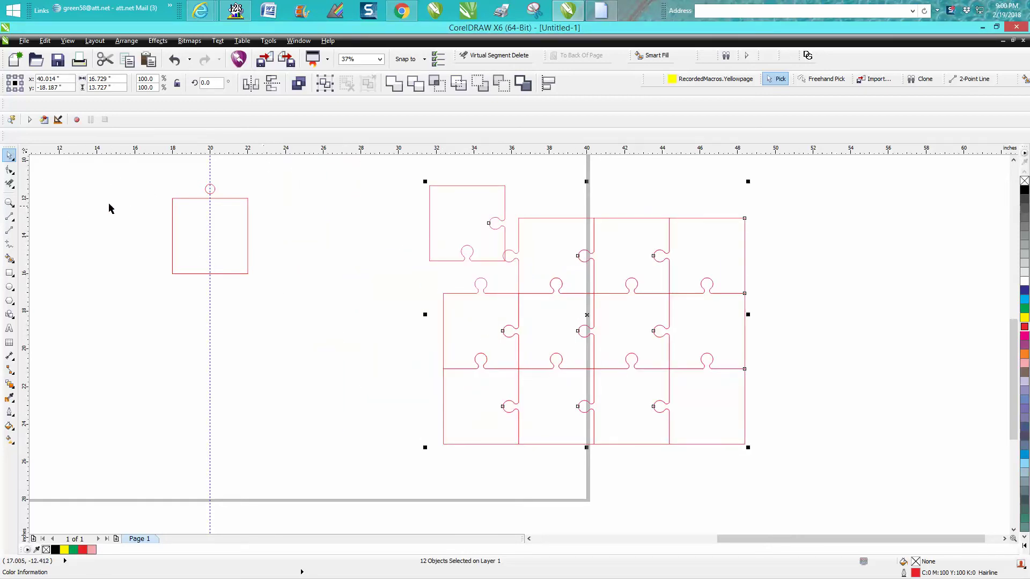
click(9, 203)
drag(159, 174, 325, 291)
right_click(354, 234)
right_click(417, 241)
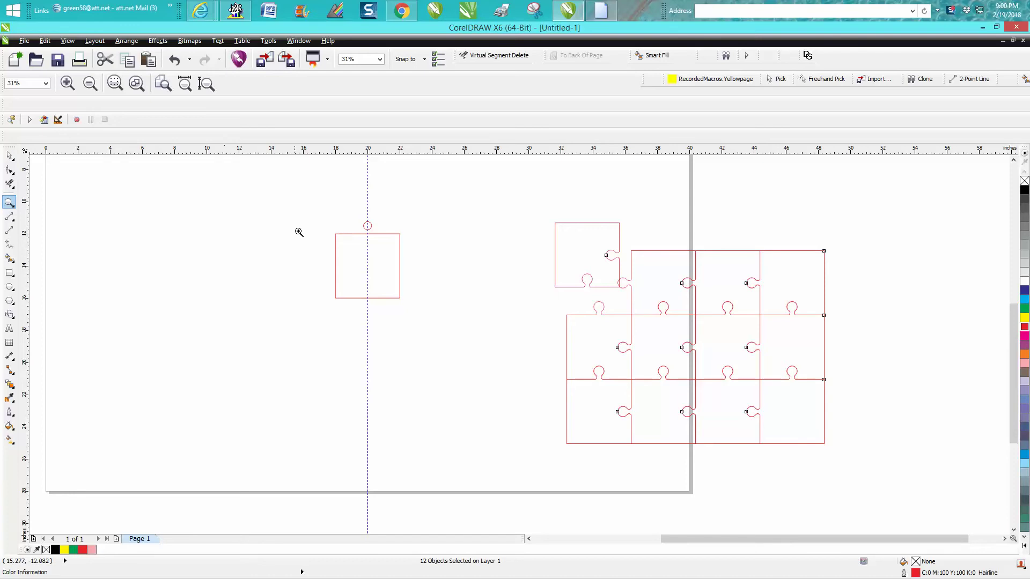
drag(303, 204, 468, 317)
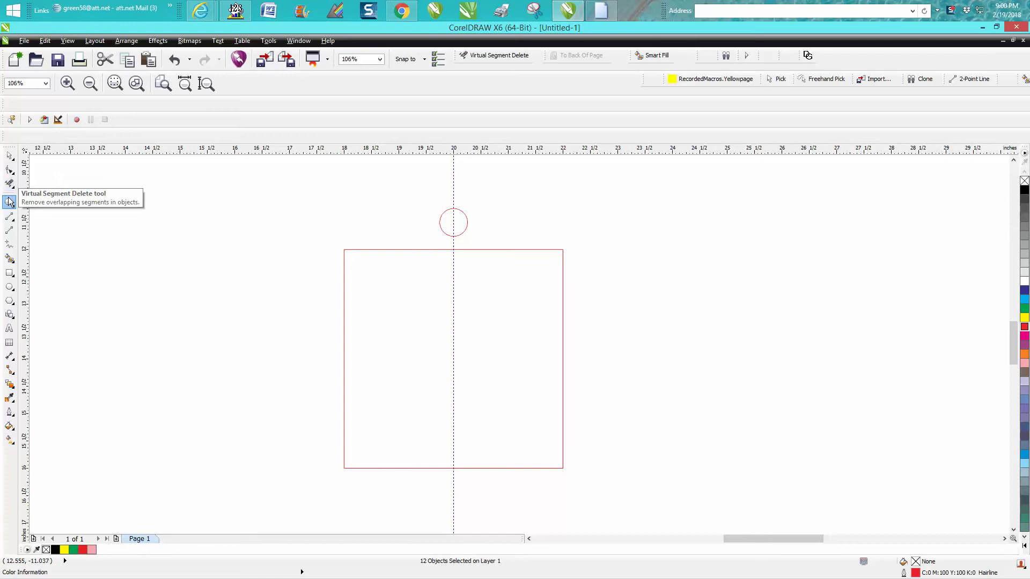
drag(344, 193, 551, 294)
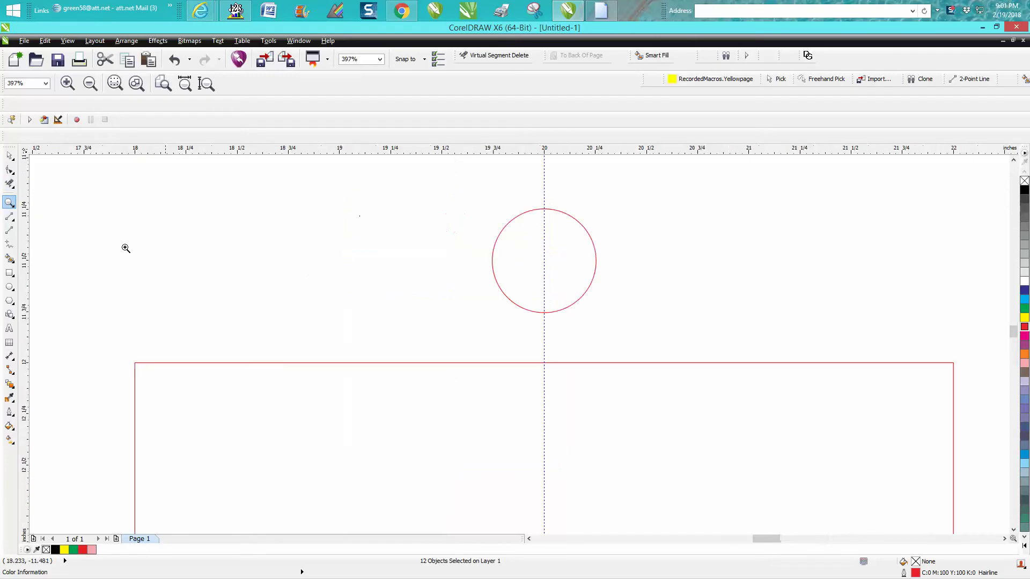
Draw a vertical two-point line from the circle down to the square's top edge
click(9, 230)
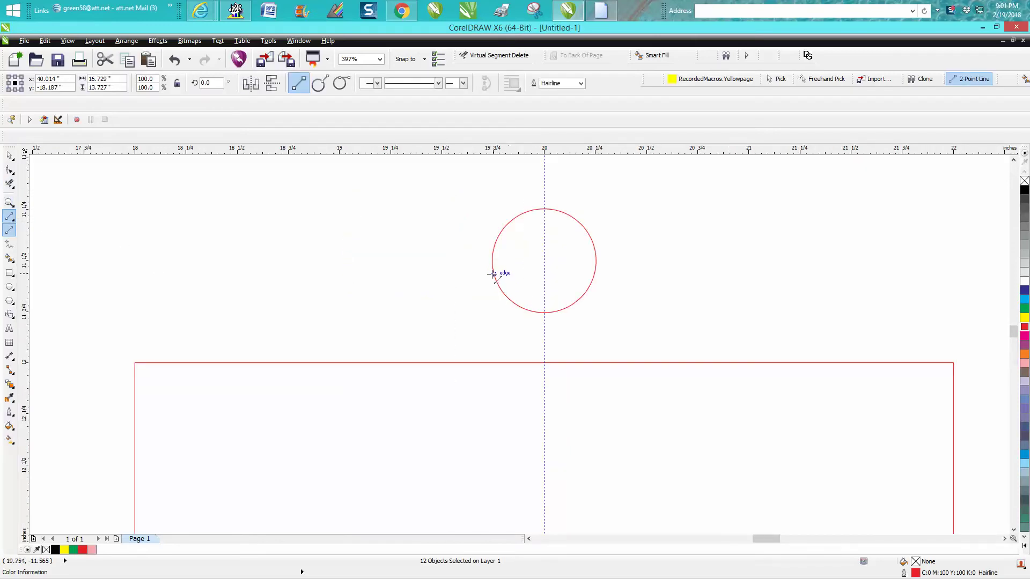
drag(495, 278, 492, 365)
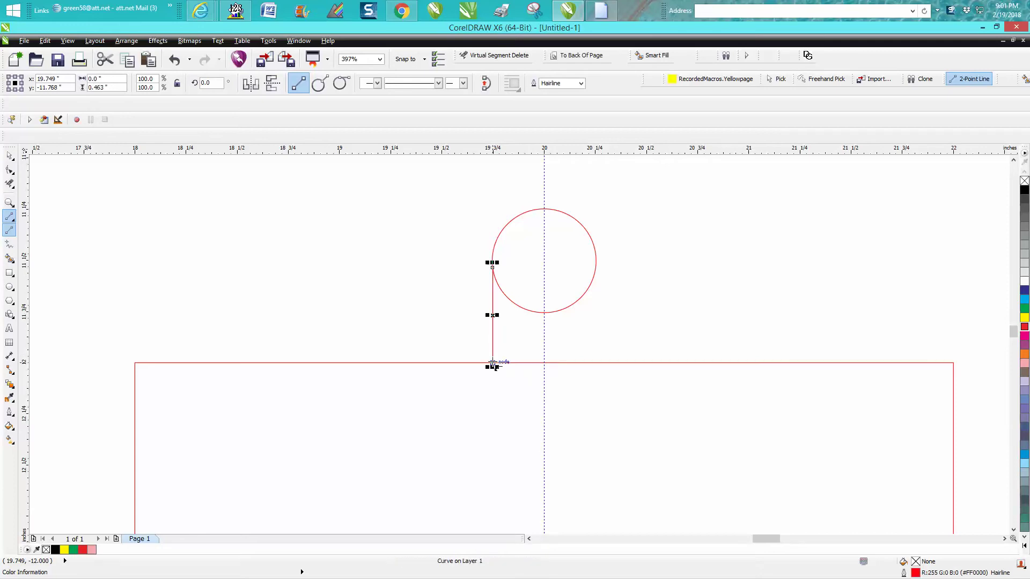
click(9, 170)
drag(456, 255, 555, 374)
Convert the line to a curve and bend it to bulge right
right_click(493, 362)
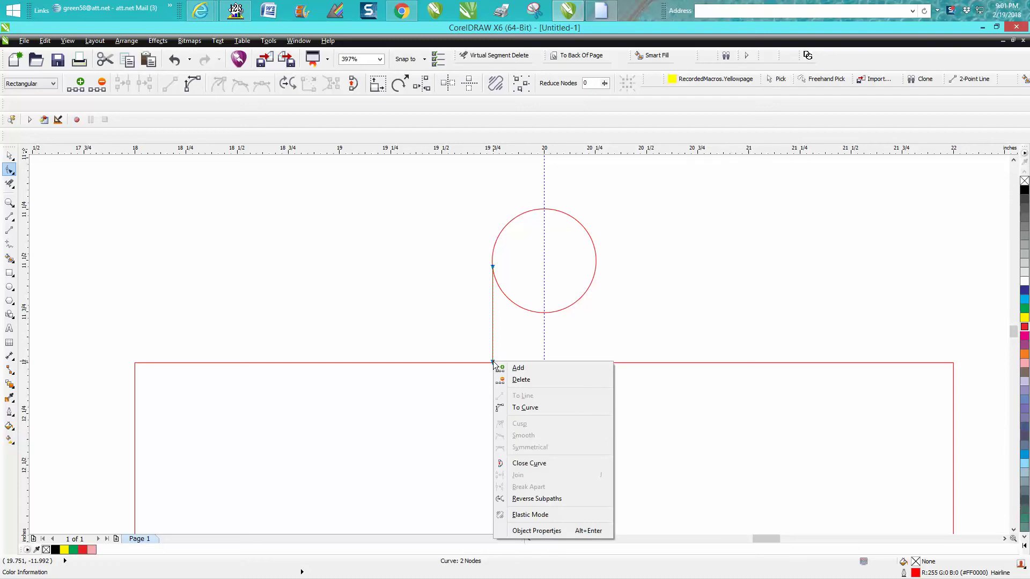
click(530, 409)
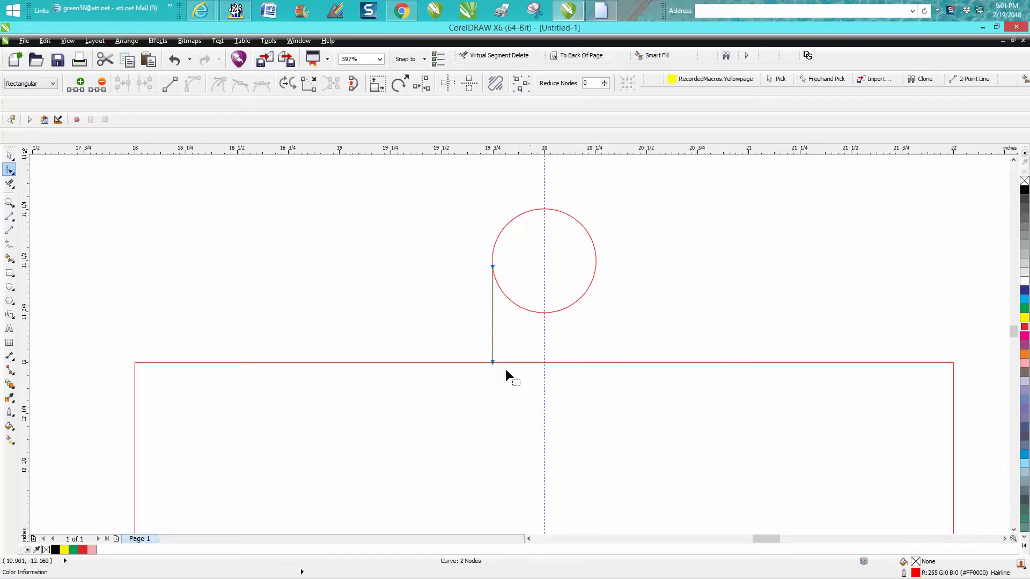
mouse_move(493, 326)
mouse_down()
mouse_move(509, 335)
mouse_move(510, 324)
mouse_up()
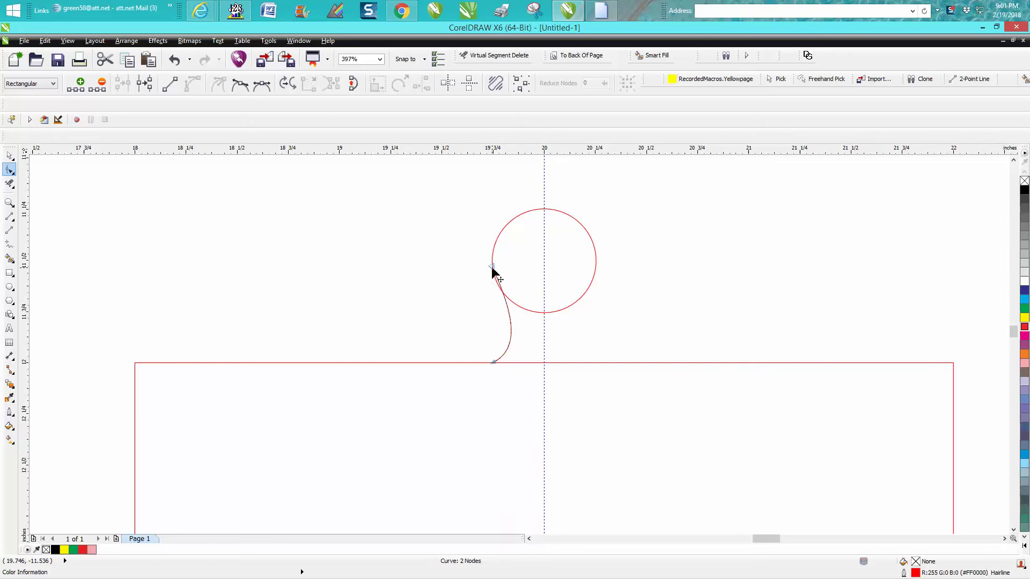
drag(492, 271, 494, 280)
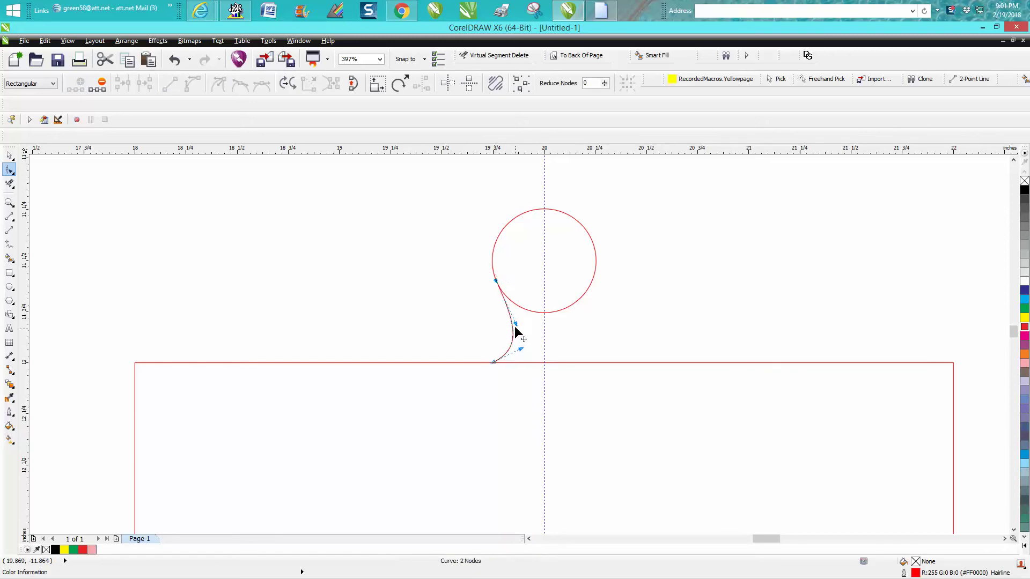
drag(516, 324, 529, 349)
click(9, 202)
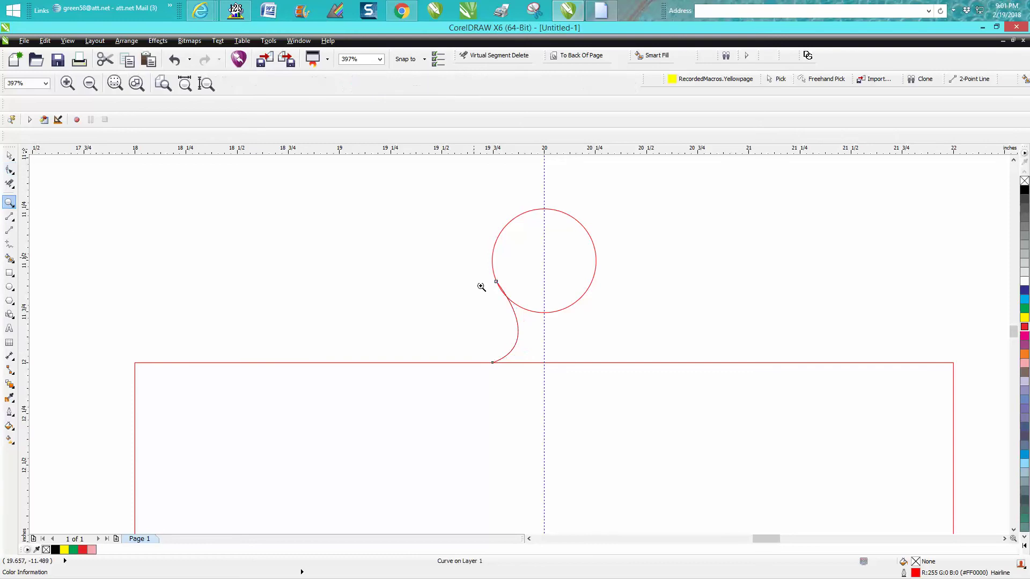
Adjust the curve's handles so its top meets the circle's edge and its lower part bulges right
drag(429, 265, 615, 324)
click(10, 170)
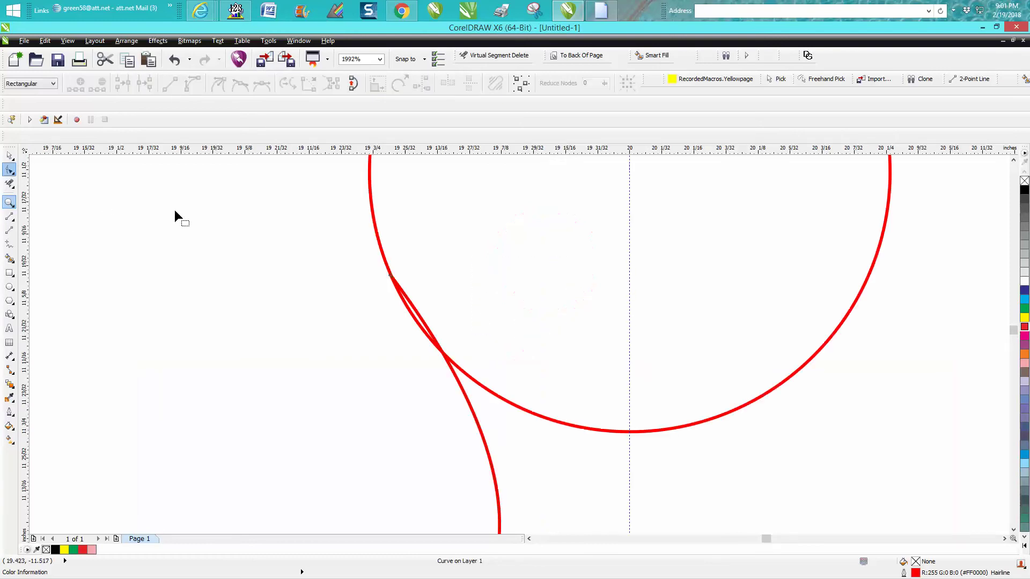
click(392, 278)
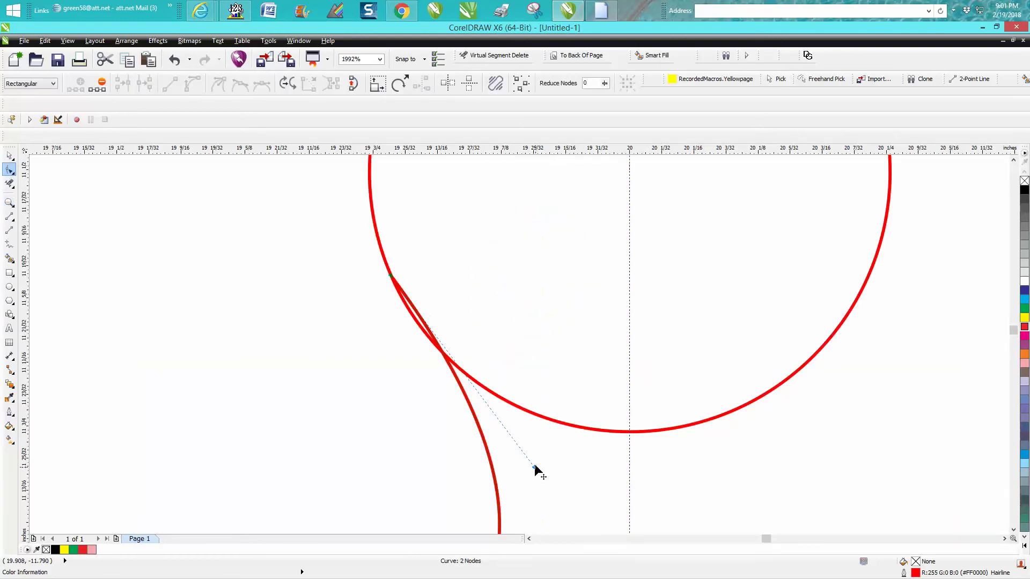
drag(535, 466, 446, 360)
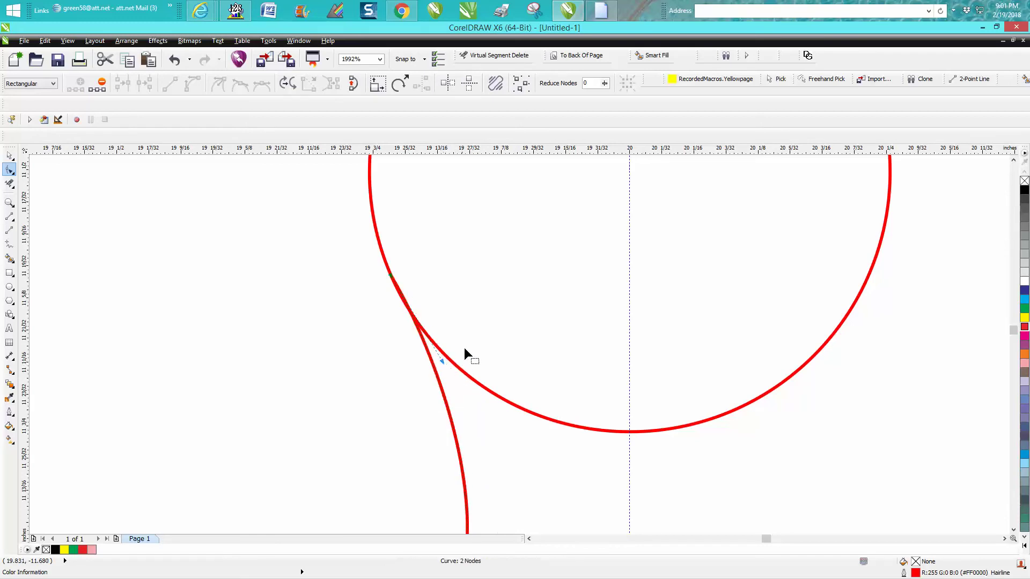
scroll(492, 333, down, 2)
drag(503, 485, 513, 480)
scroll(512, 478, down, 4)
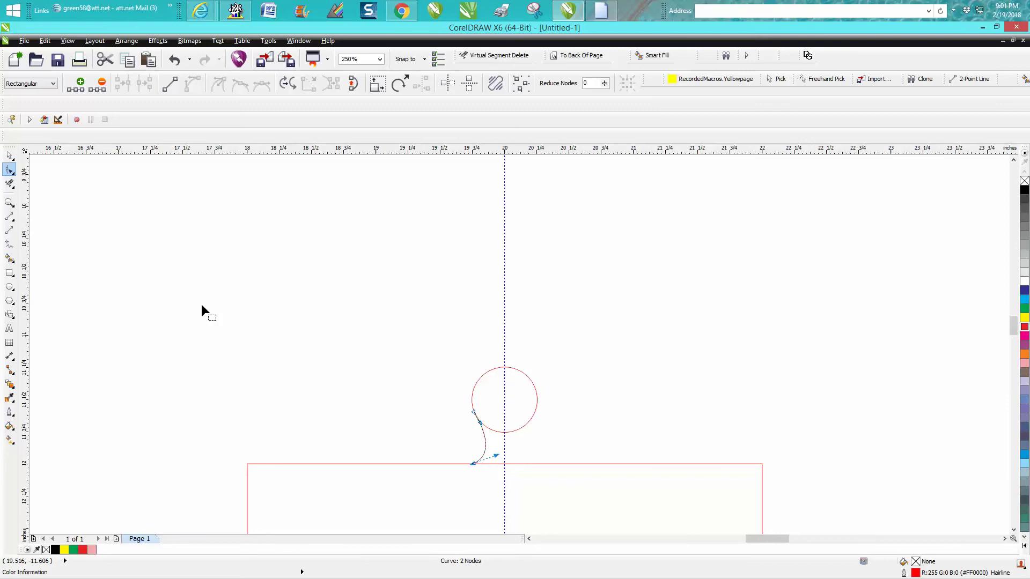
click(10, 202)
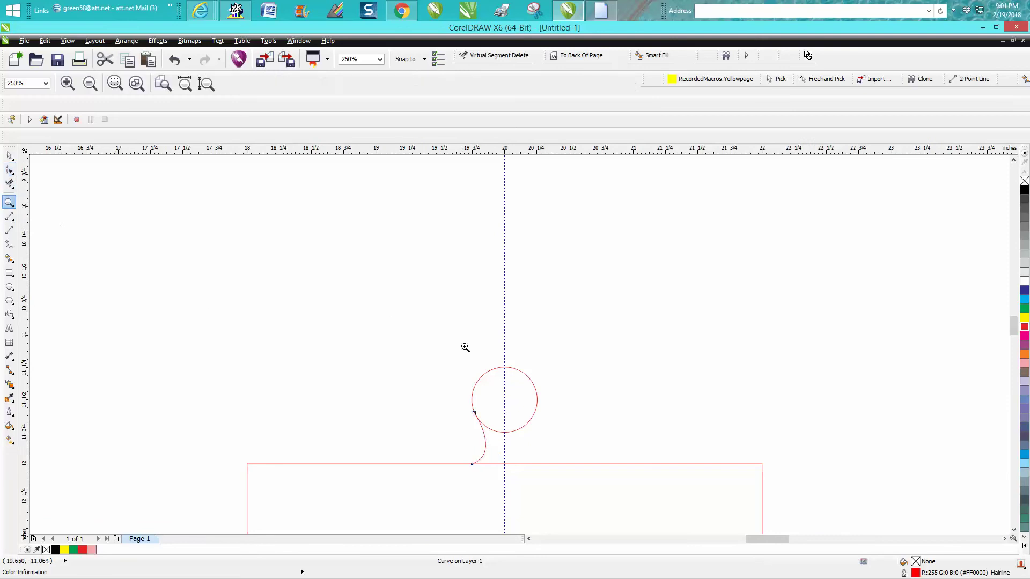
drag(430, 349, 628, 512)
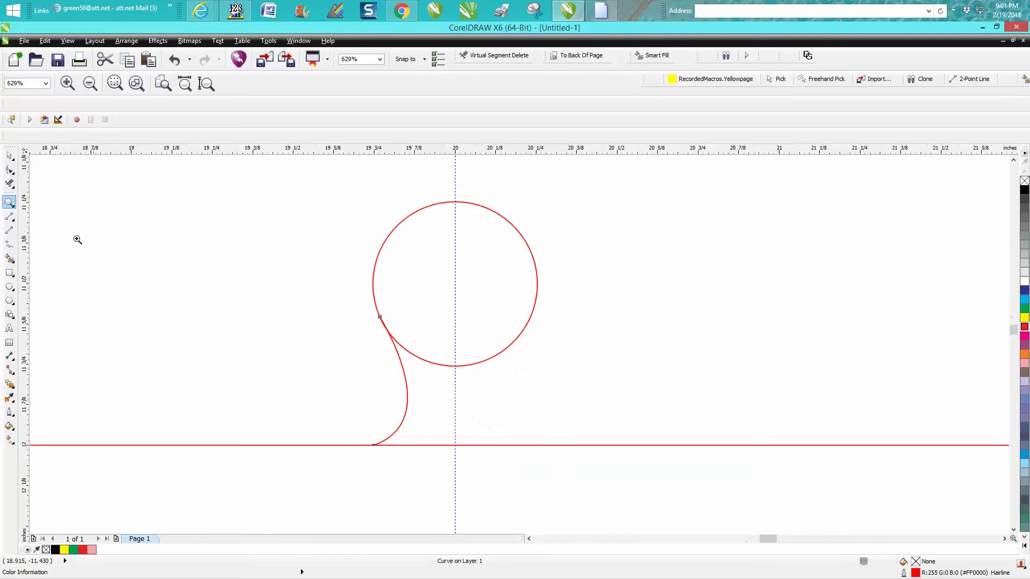
Delete the circle's right half with Virtual Segment Delete
click(10, 183)
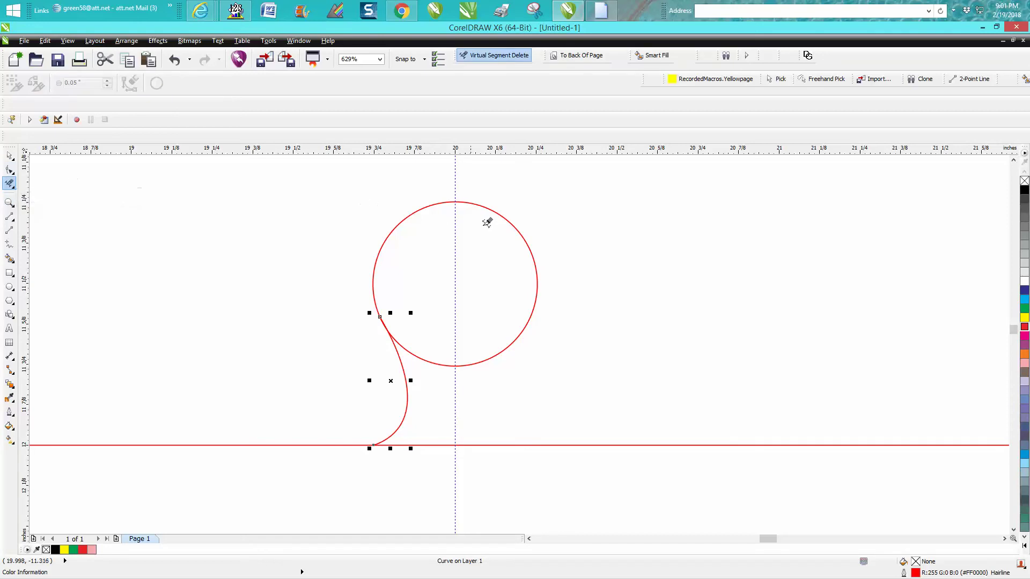
click(494, 207)
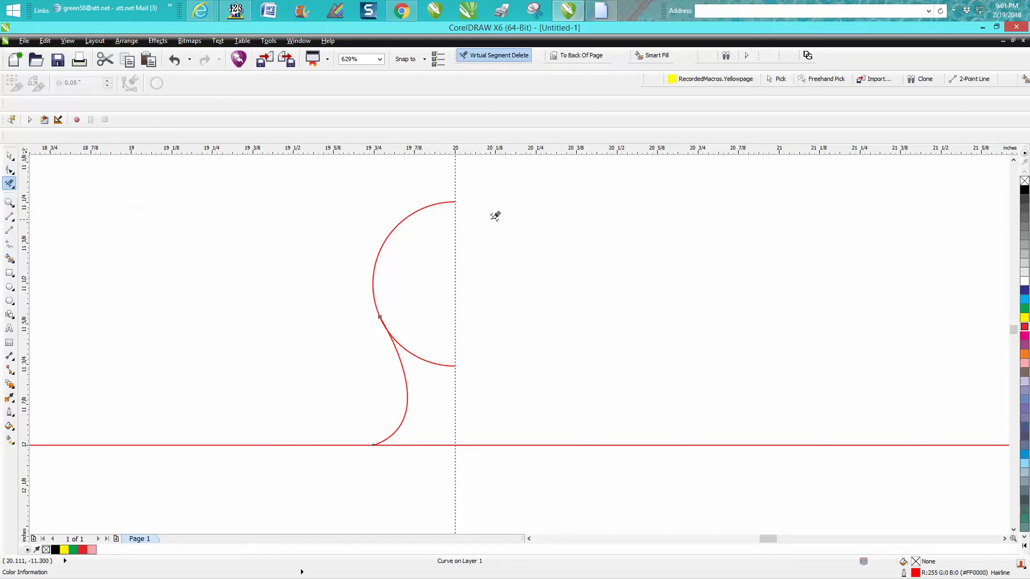
click(9, 156)
Mirror a copy of the half-circle and neck curve onto the right side
drag(314, 184, 566, 473)
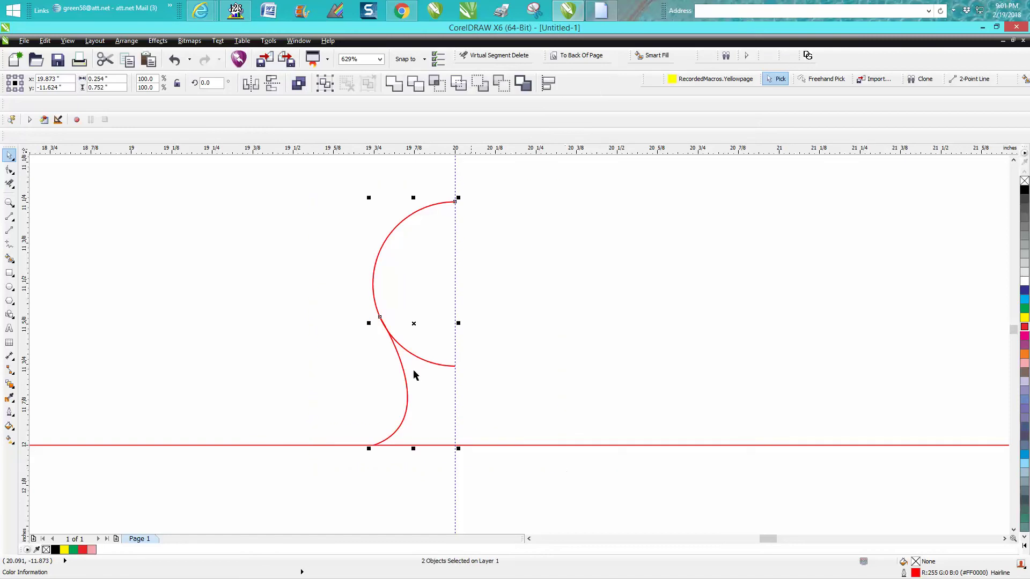
drag(371, 324, 551, 322)
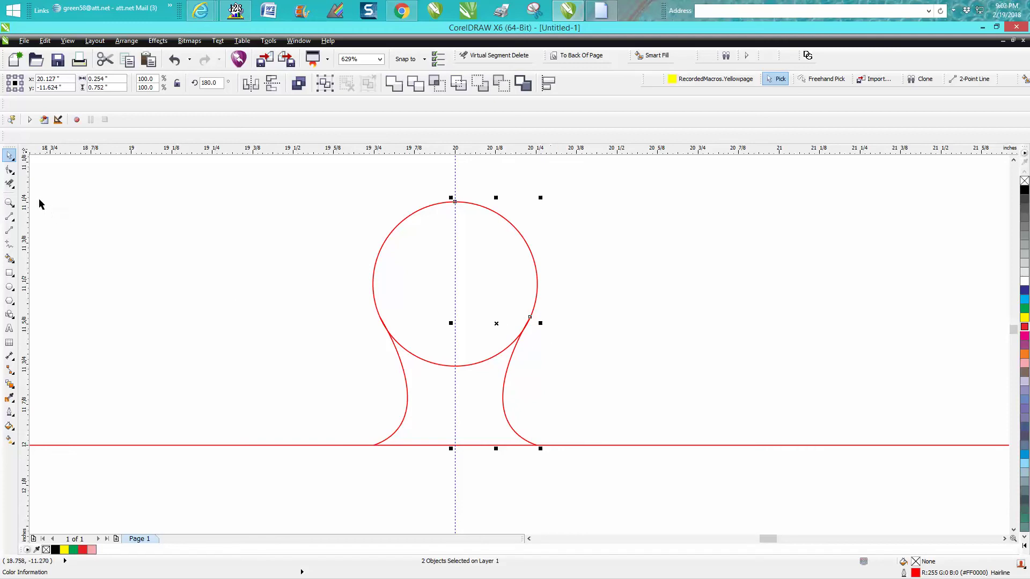
click(9, 183)
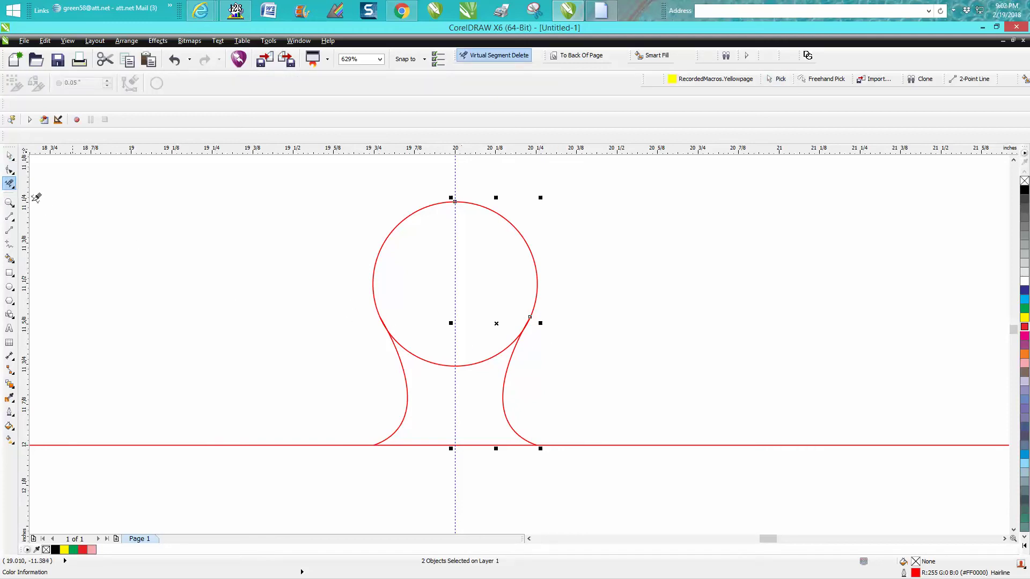
click(9, 155)
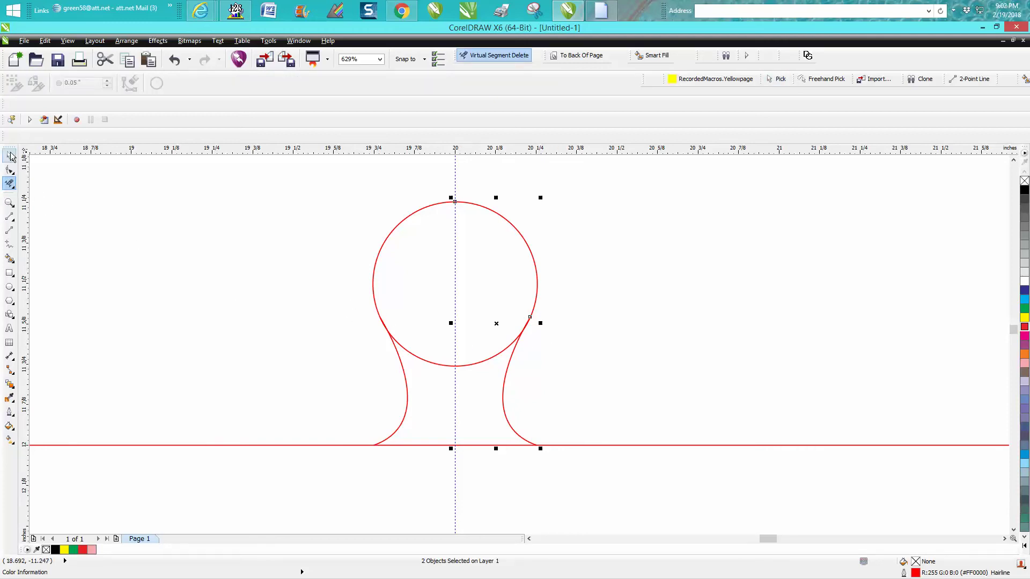
click(455, 182)
Delete the vertical guideline, the leftover lower arc and the line across the knob's base
key(Delete)
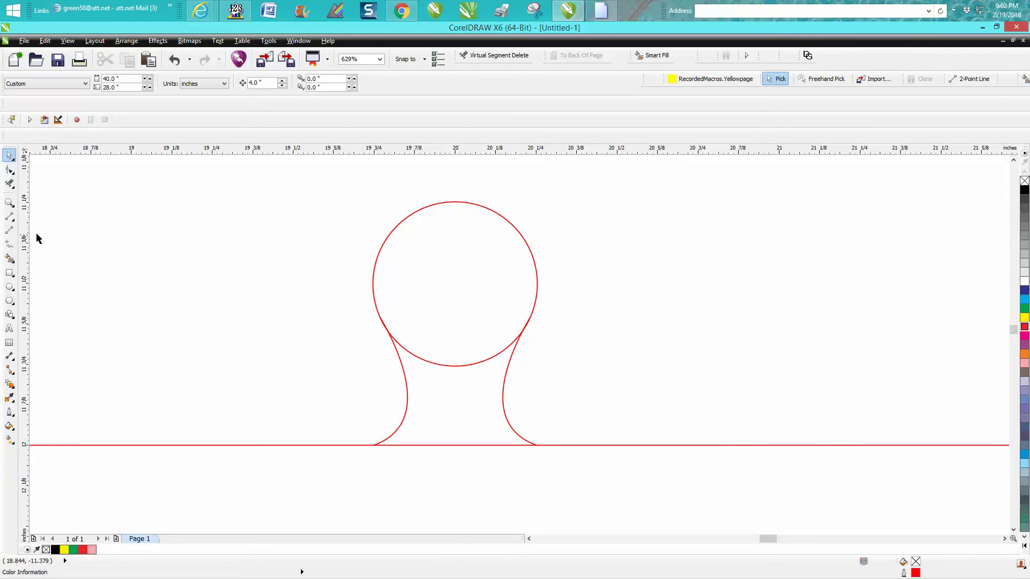
click(10, 183)
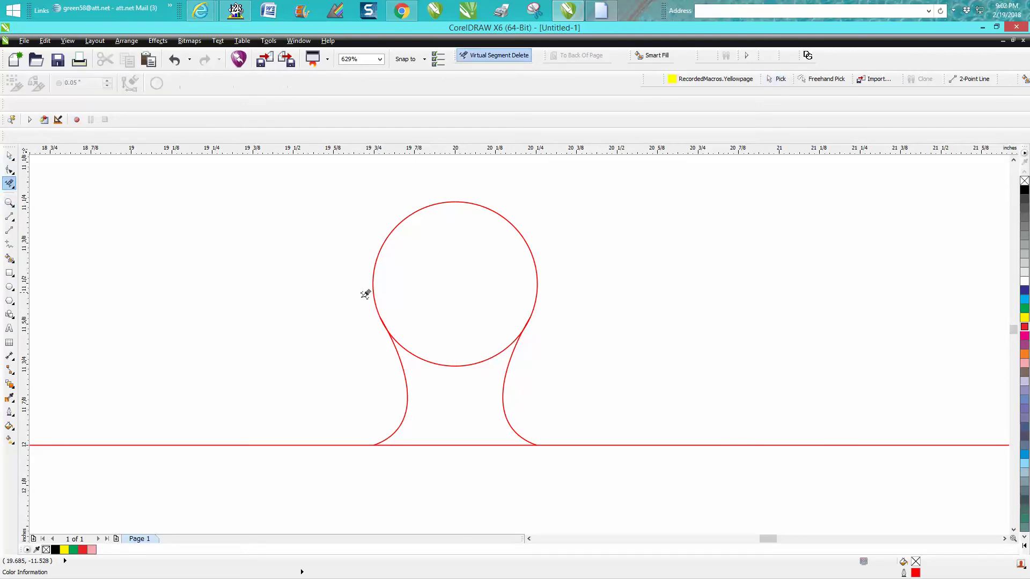
click(455, 363)
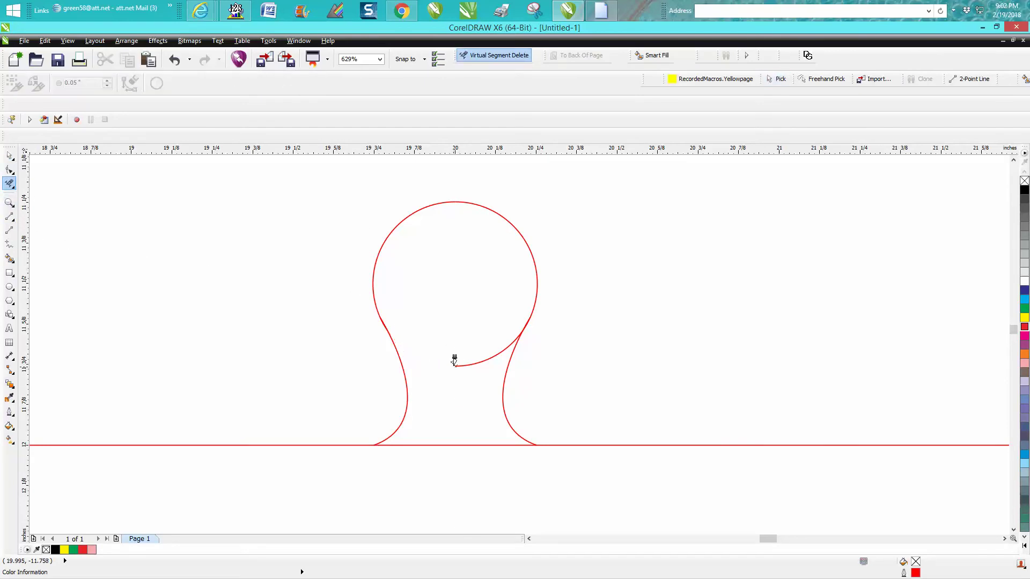
click(491, 357)
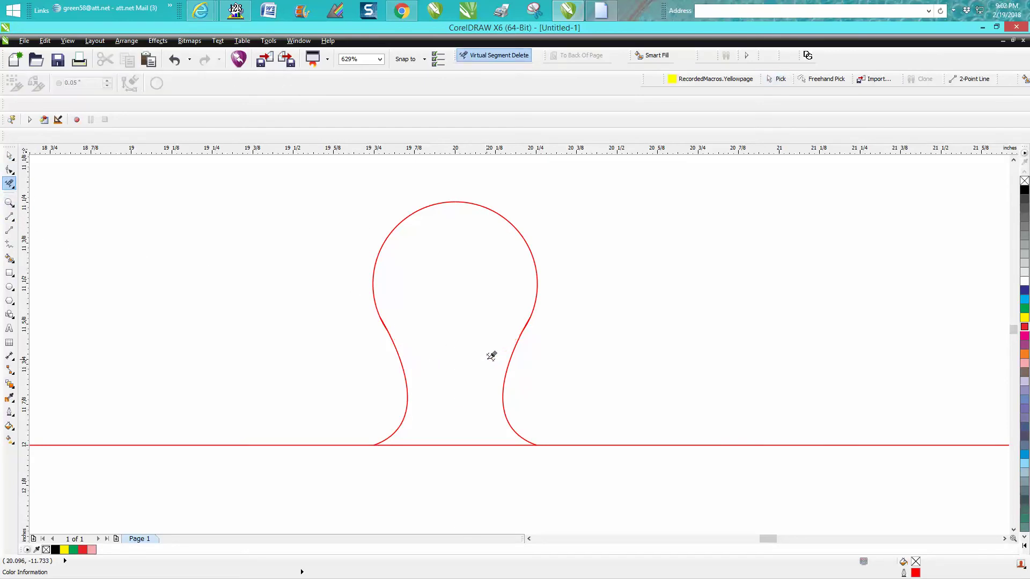
click(457, 445)
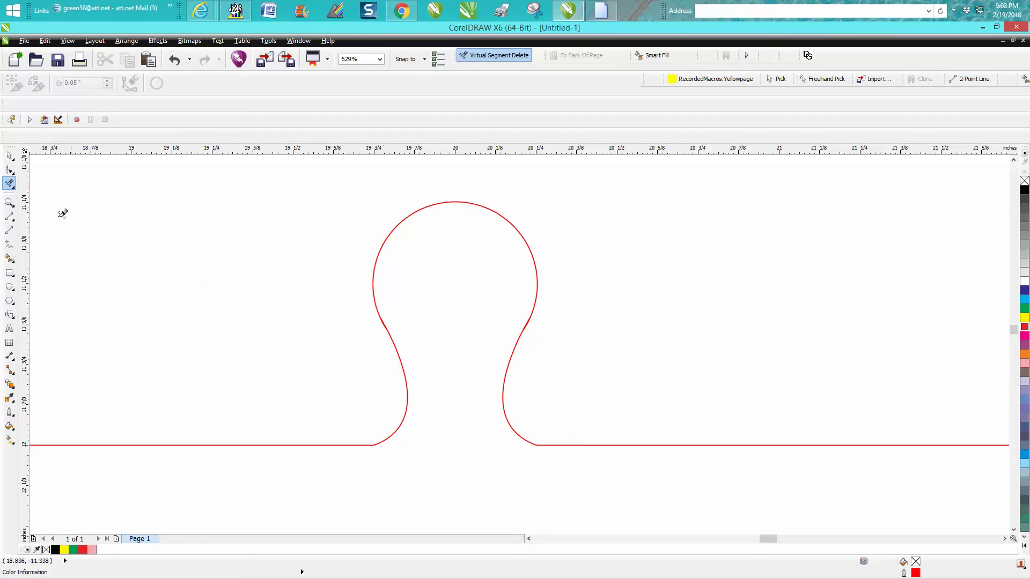
Zoom in on the knob's left curve, then zoom out to show the other pieces
click(9, 202)
drag(367, 293, 462, 359)
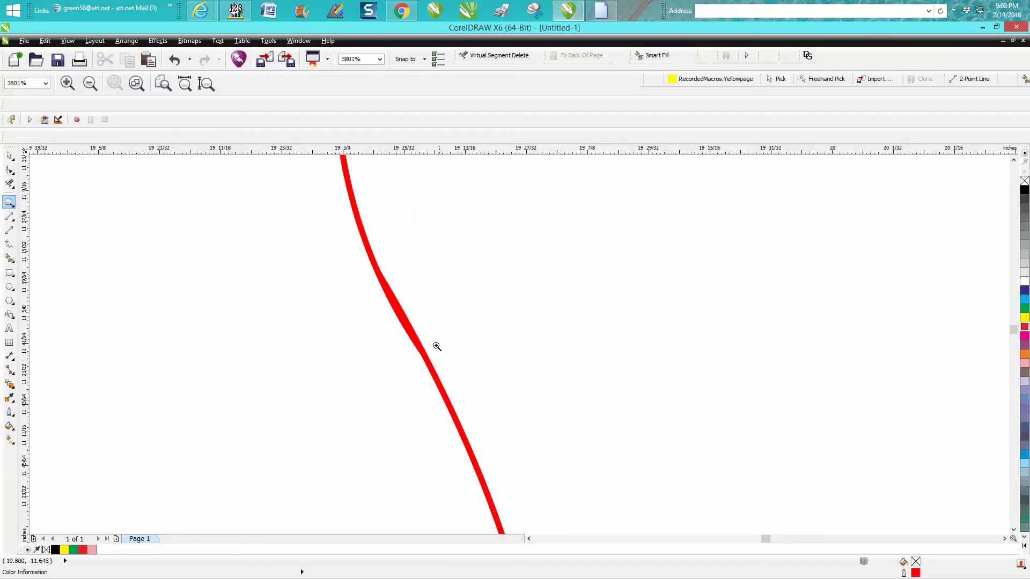
scroll(409, 329, down, 2)
right_click(410, 327)
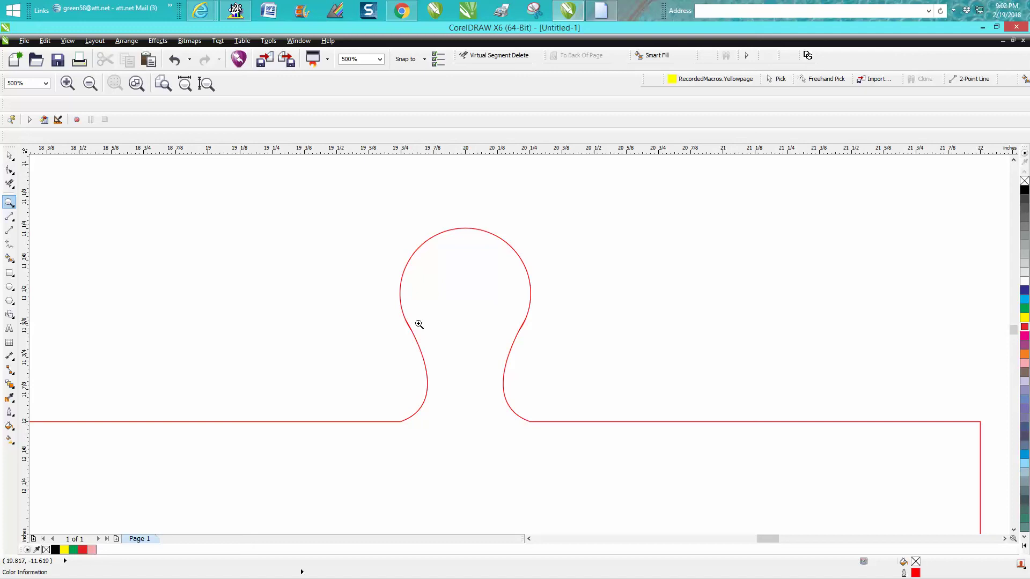
right_click(419, 325)
right_click(425, 321)
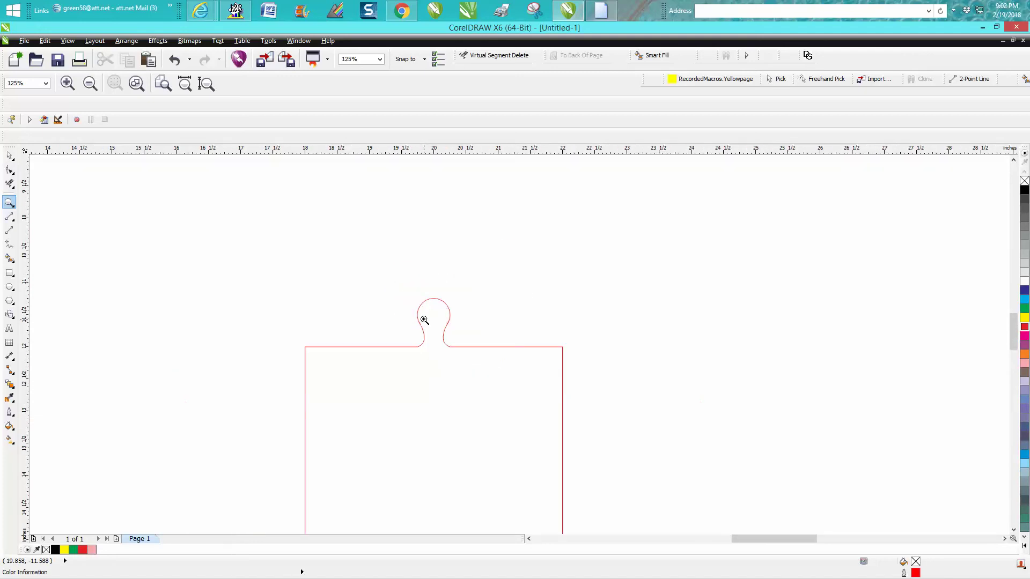
right_click(447, 324)
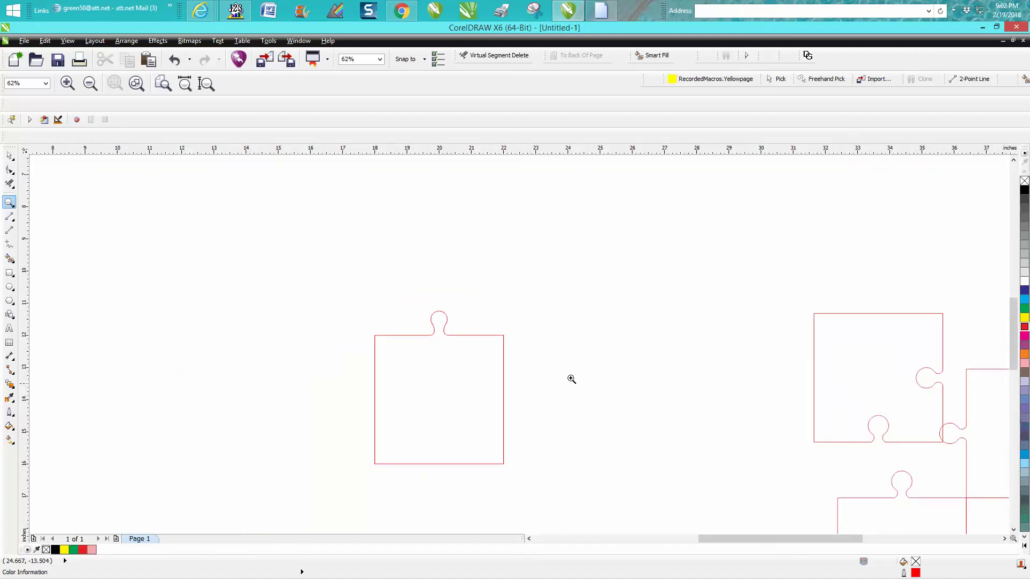
Group the top knob's four parts into one object
click(10, 156)
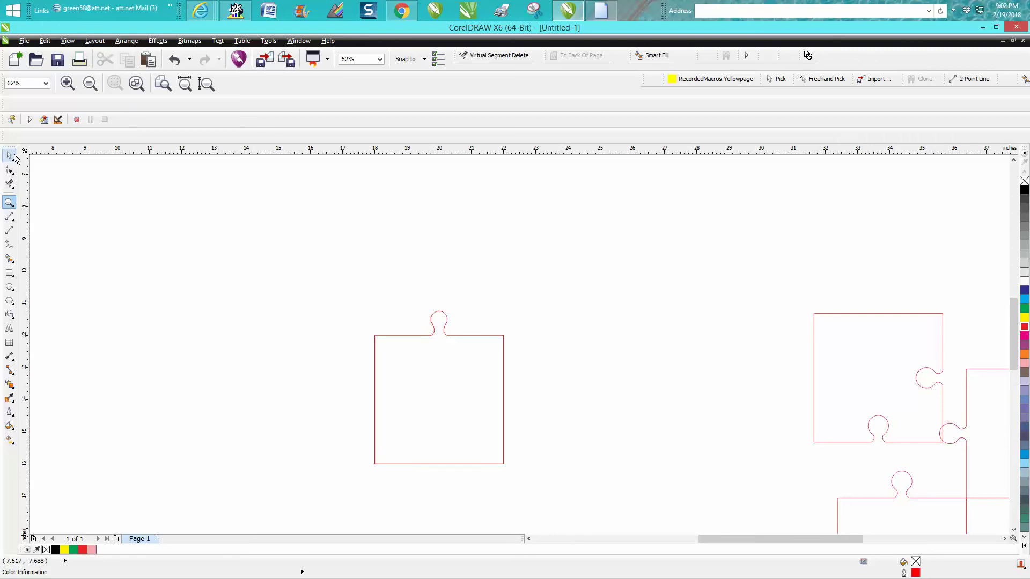
click(442, 318)
drag(410, 300, 465, 351)
key(ctrl+g)
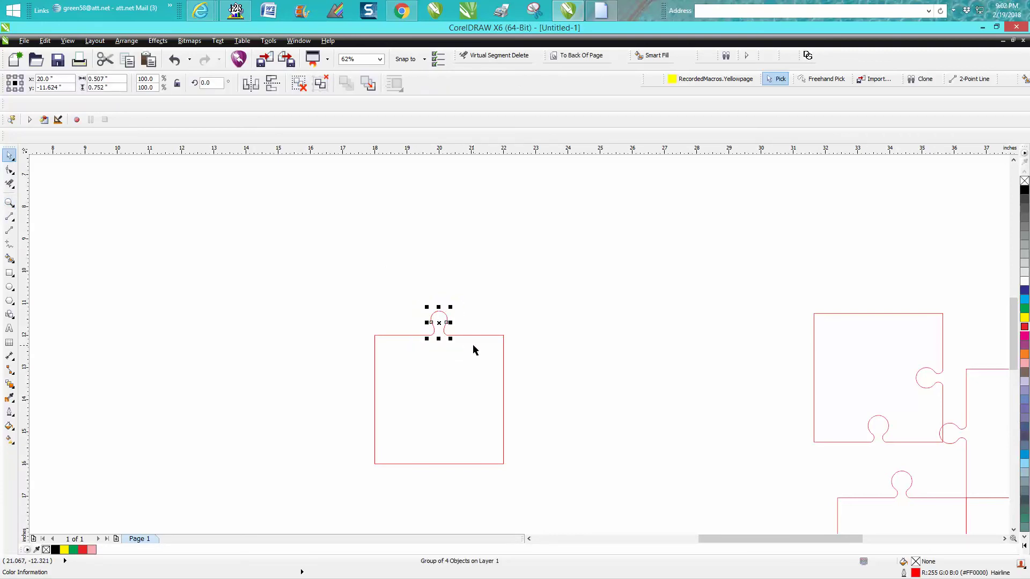
click(398, 337)
click(294, 172)
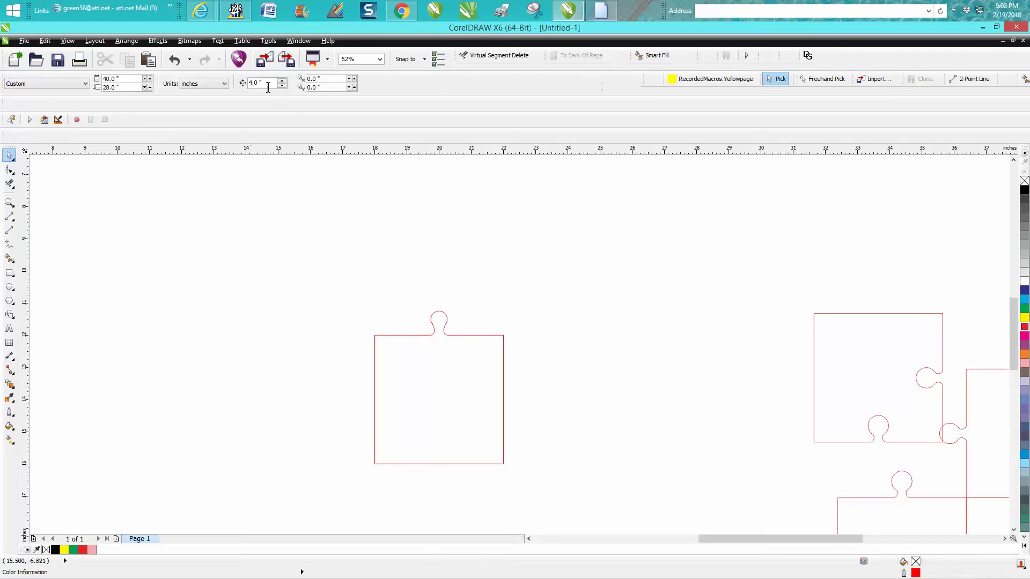
click(441, 315)
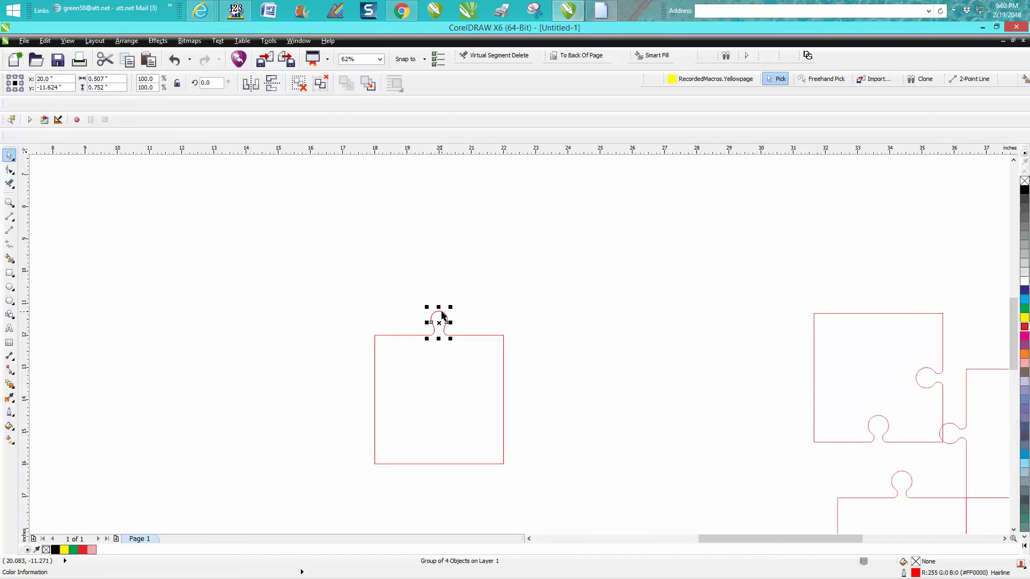
Delete the bottom edge segment under the lower knob to form an inward notch
click(9, 206)
drag(407, 421, 530, 492)
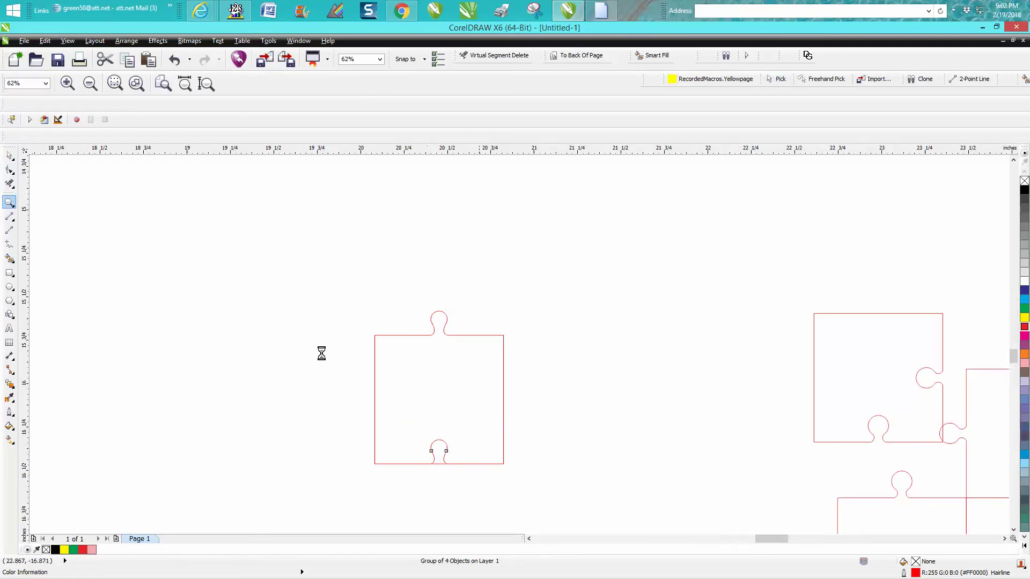
click(13, 185)
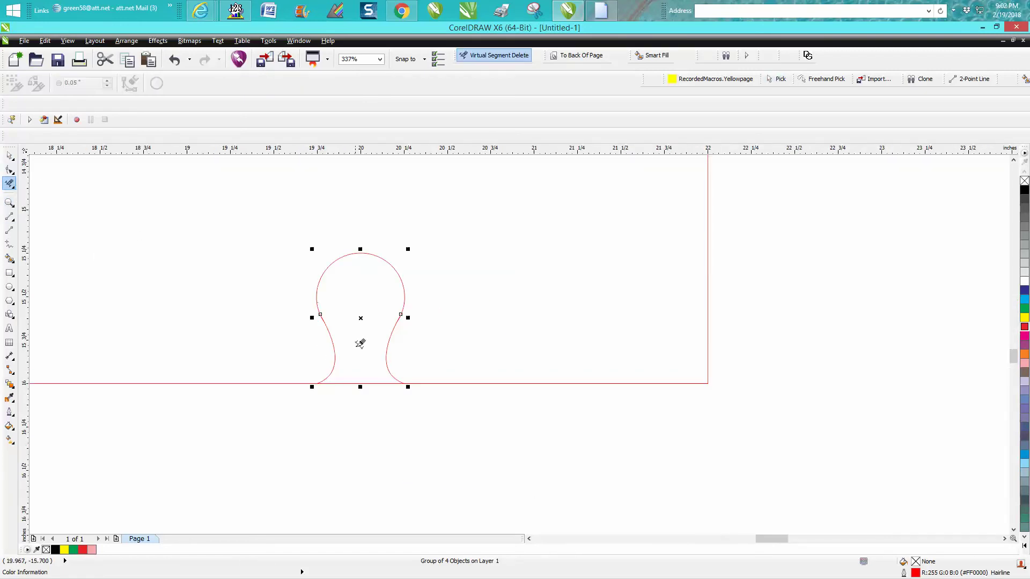
click(369, 383)
scroll(382, 338, down, 5)
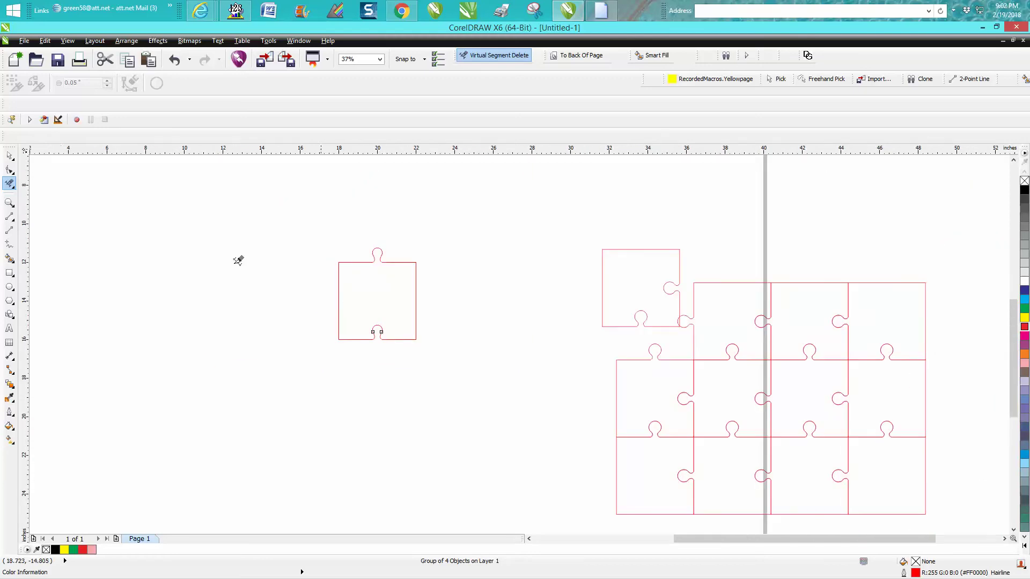
Group the square, top tab and bottom notch into one piece
click(10, 155)
drag(316, 227, 469, 367)
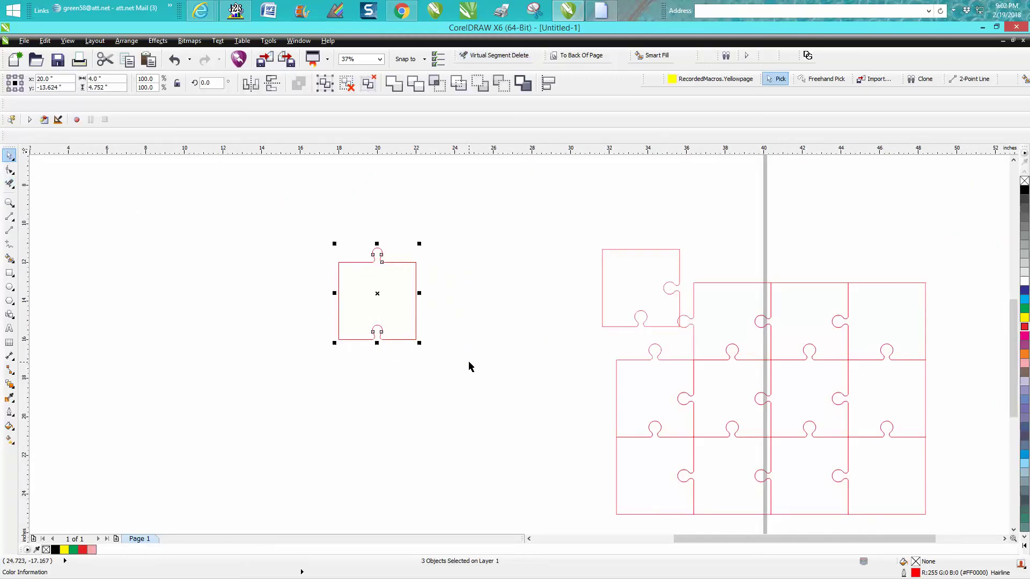
key(ctrl+g)
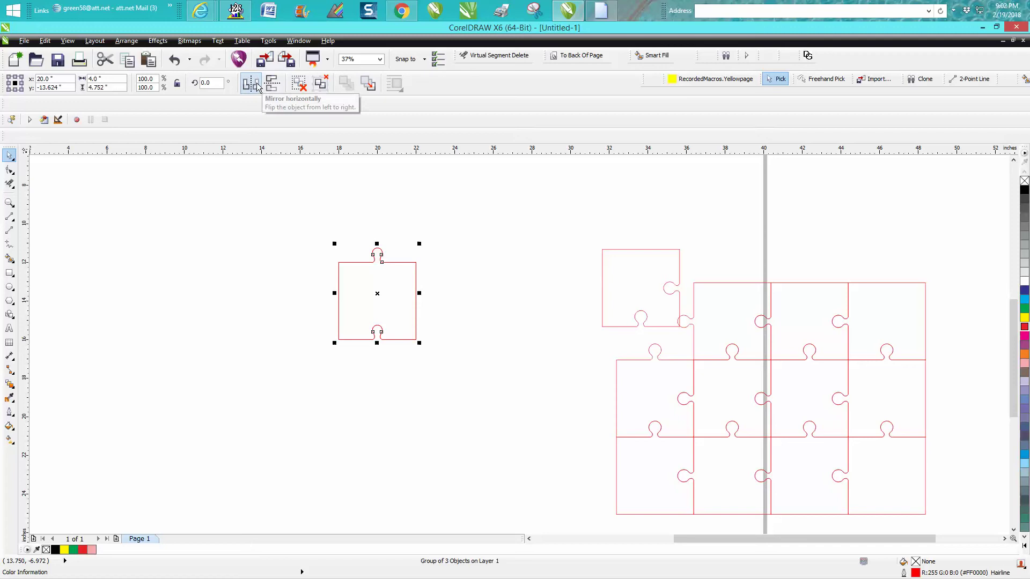
Set the group's rotation angle to 90°
click(207, 83)
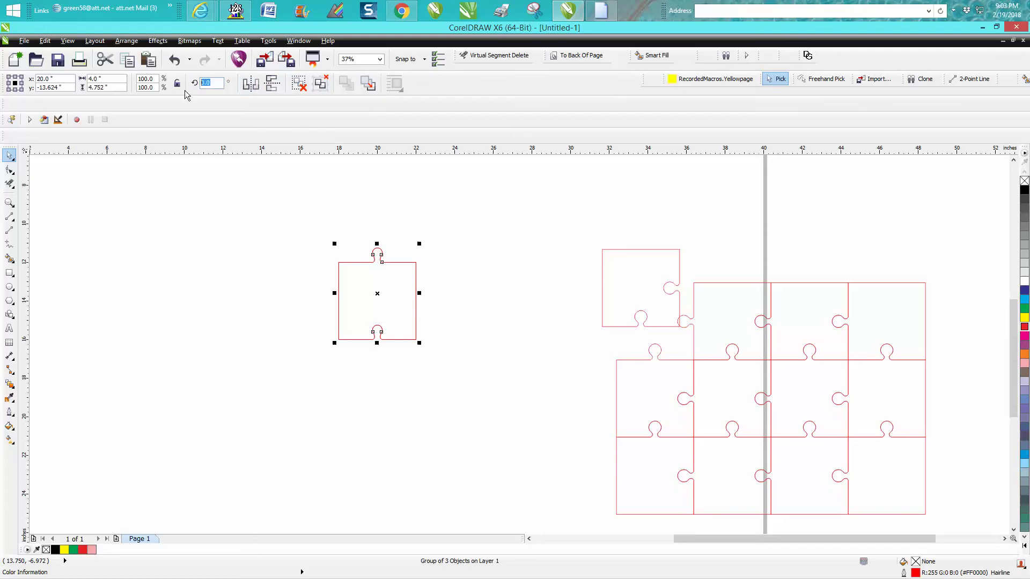
text(90)
key(Return)
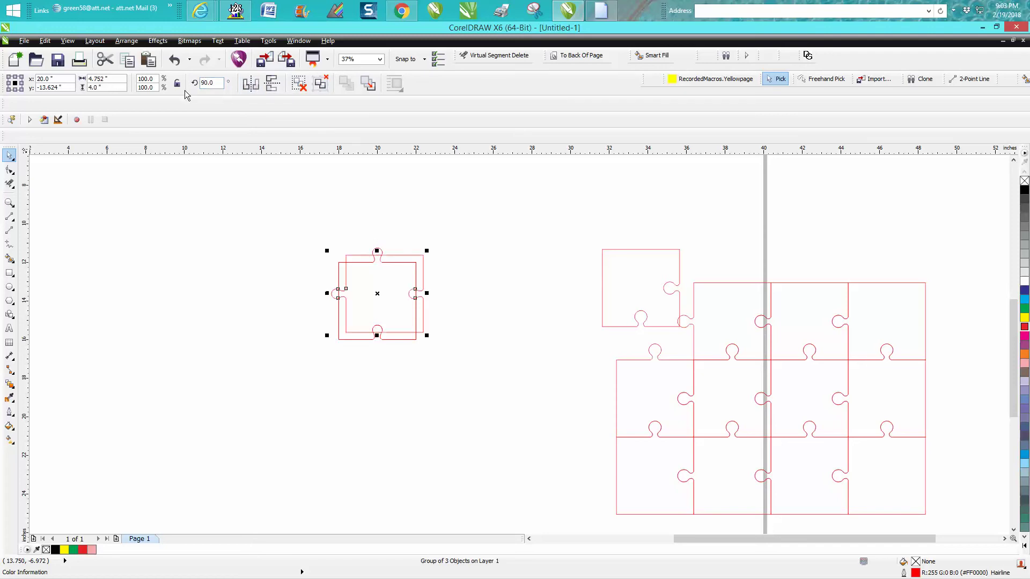
Move the rotated copy down to align with the original square
click(10, 203)
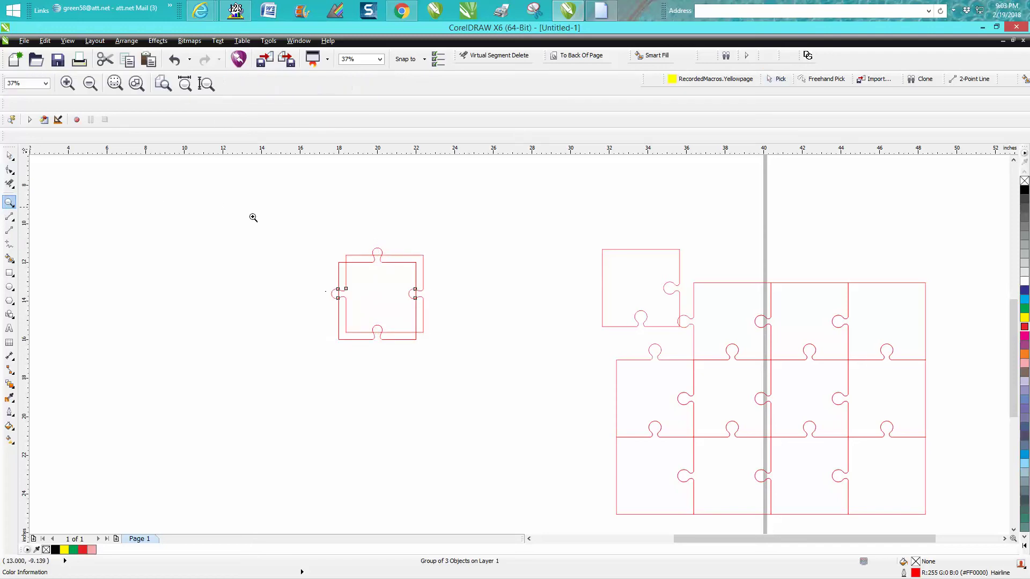
drag(253, 218, 552, 380)
click(9, 156)
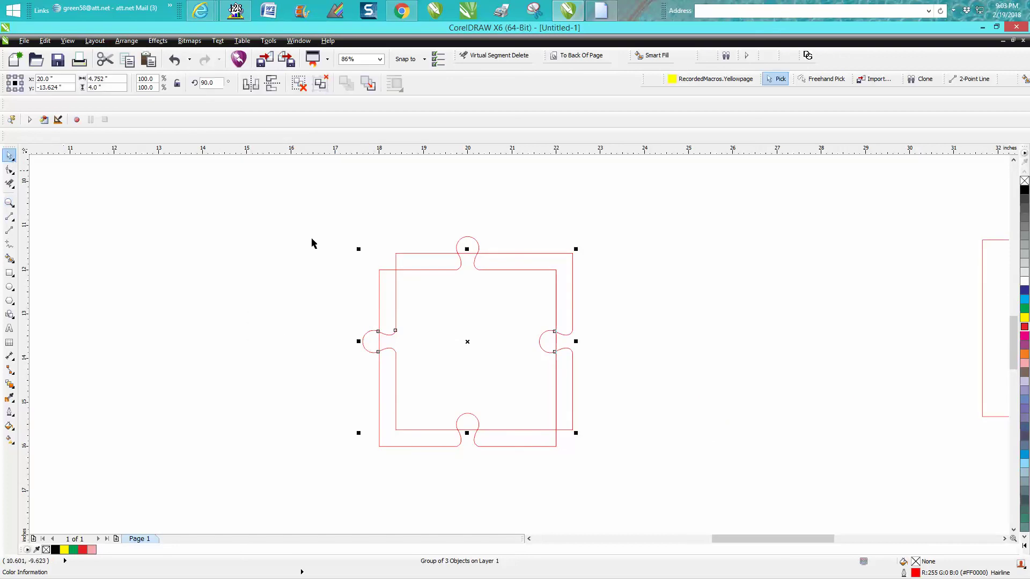
drag(396, 255, 375, 272)
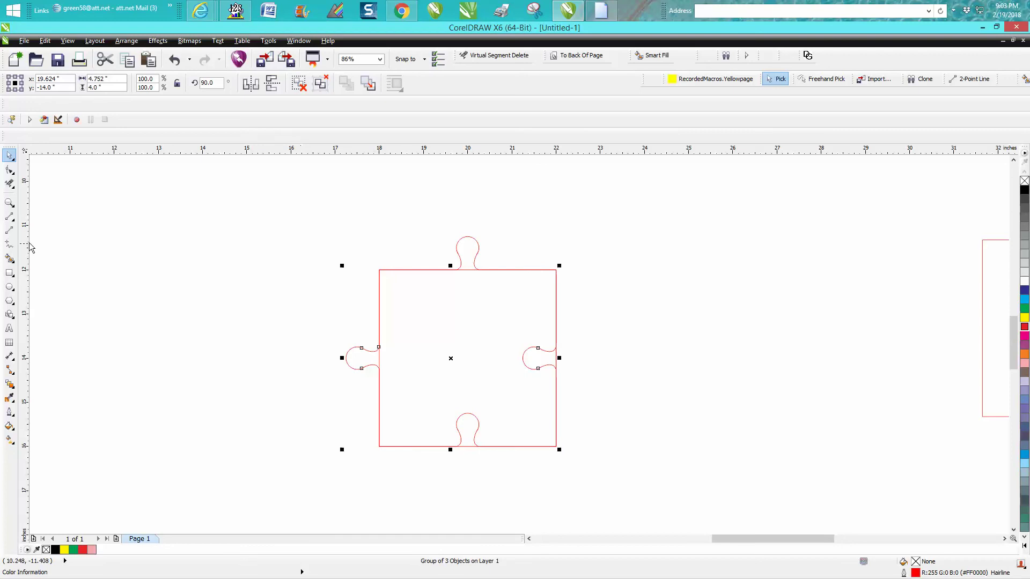
Delete the base lines of the left, top, bottom and right knobs
click(10, 183)
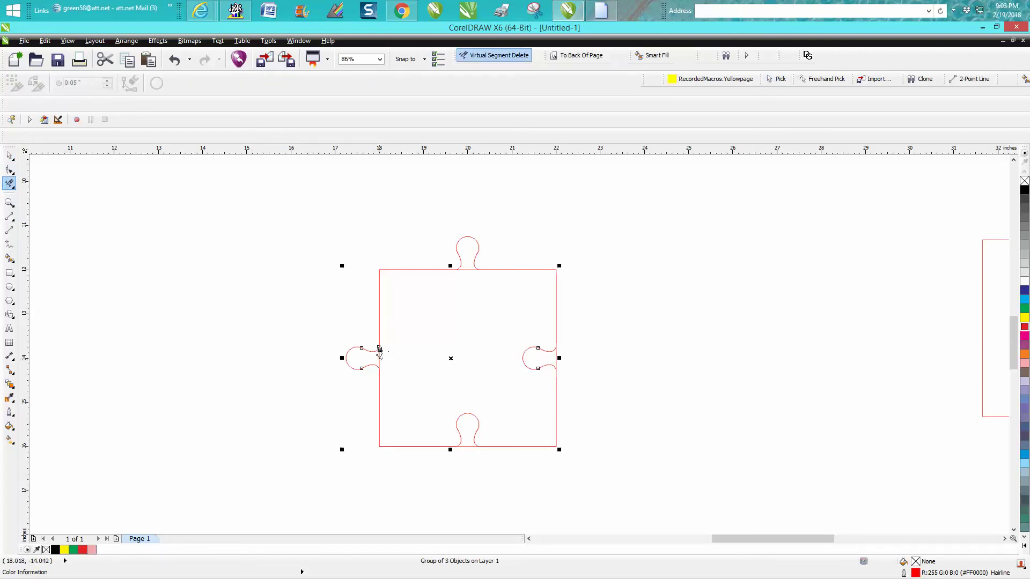
click(379, 355)
click(470, 268)
click(467, 445)
click(558, 359)
Smart Fill the piece's interior black and move the filled shape to the right
click(10, 259)
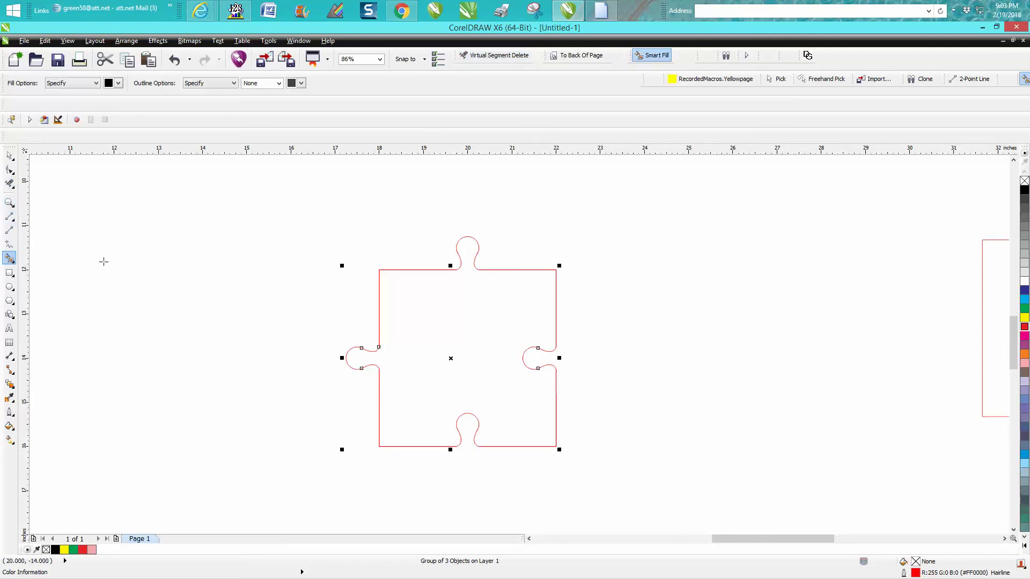
click(405, 305)
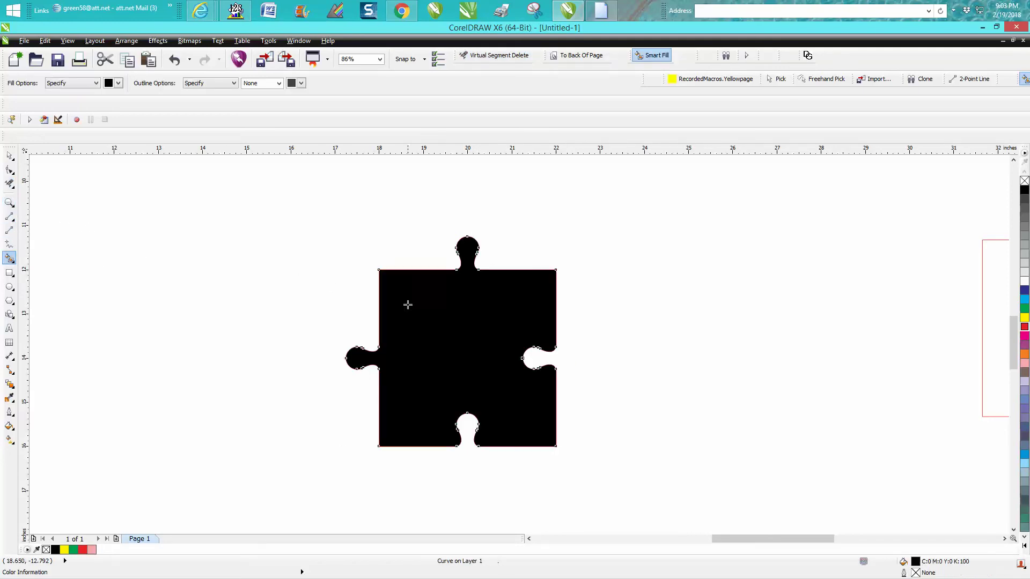
click(10, 156)
drag(448, 338, 707, 349)
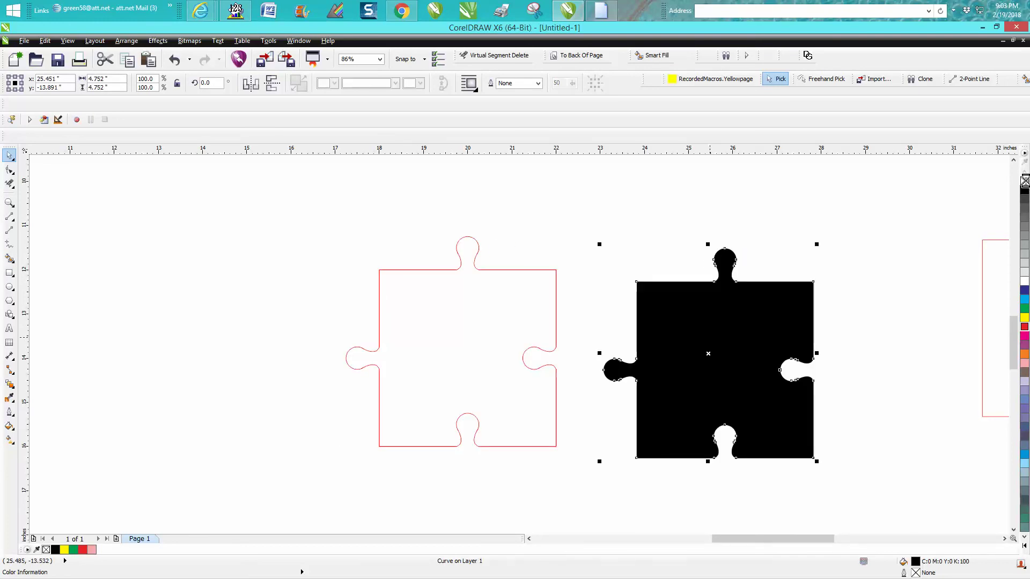
Remove the new piece's fill and give it a red outline
click(1024, 181)
right_click(1025, 327)
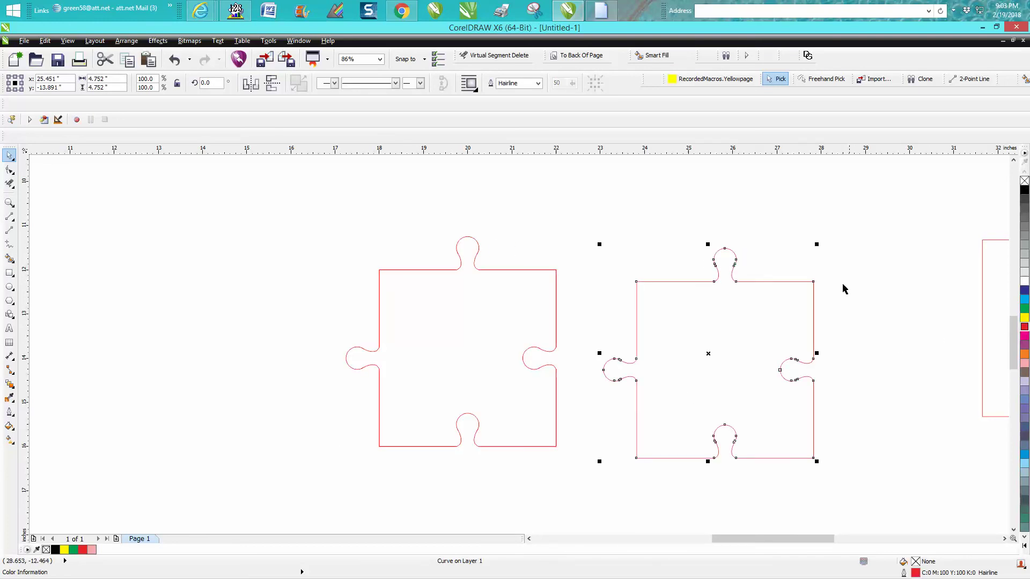
drag(677, 214, 773, 314)
Zoom out to show the three pieces and delete the leftmost one
click(9, 203)
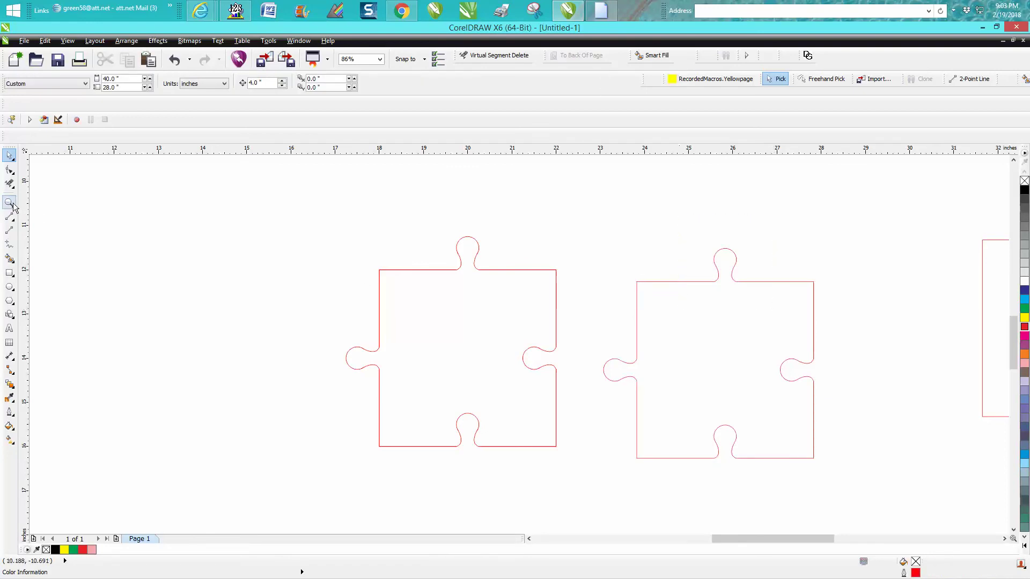
drag(703, 245, 766, 301)
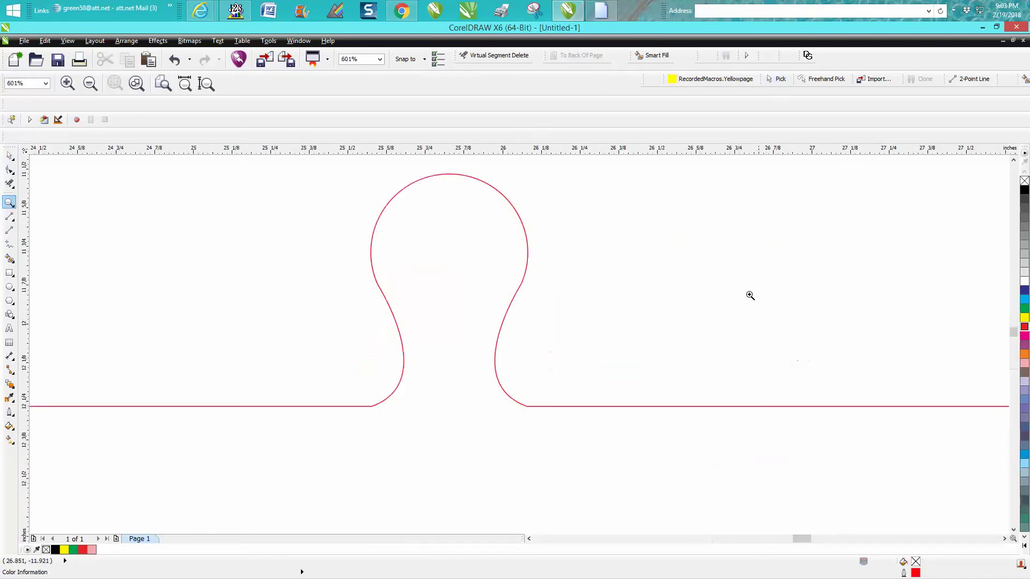
right_click(685, 277)
right_click(412, 276)
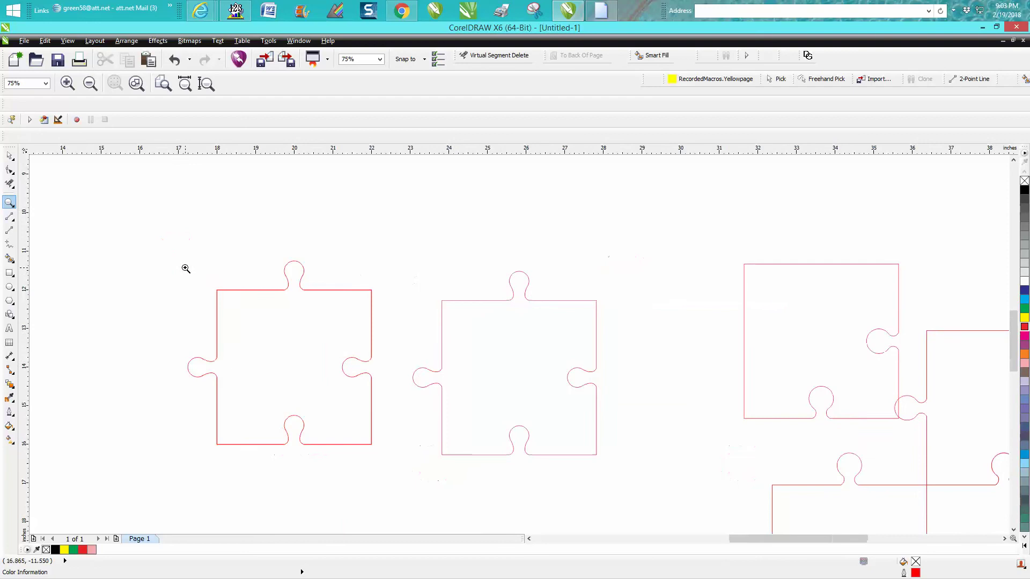
click(9, 156)
drag(176, 232, 378, 457)
key(Delete)
Move the middle piece left and up, and delete the right cluster of pieces
click(442, 365)
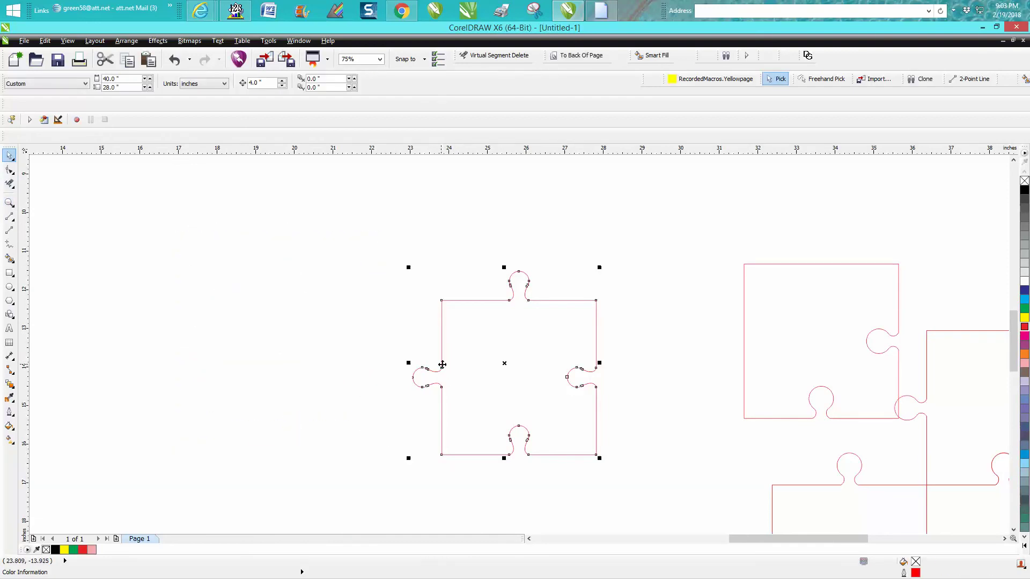
drag(510, 361, 247, 298)
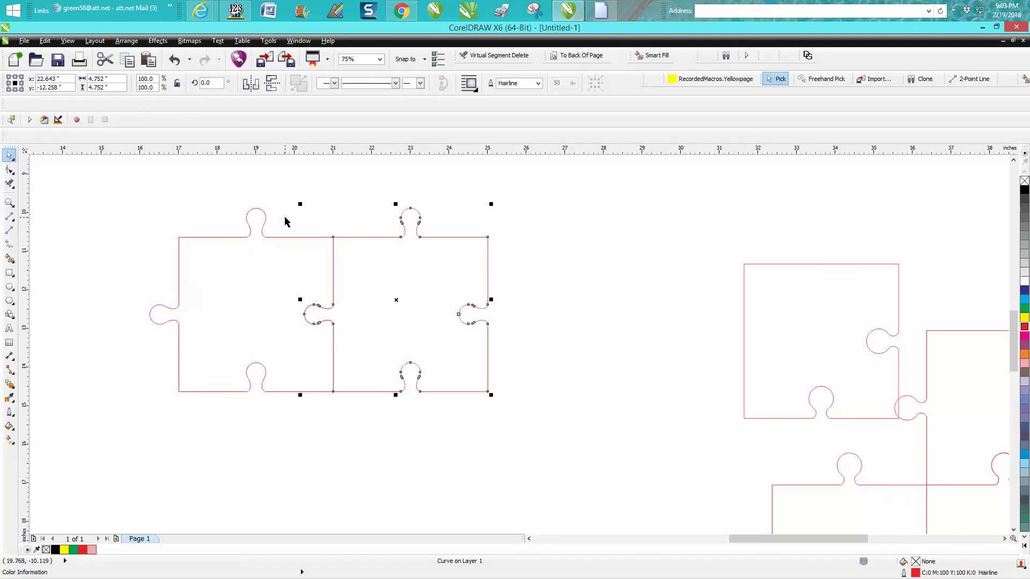
scroll(453, 215, down, 2)
mouse_move(456, 211)
mouse_down()
mouse_move(598, 329)
mouse_move(756, 399)
mouse_up()
key(Delete)
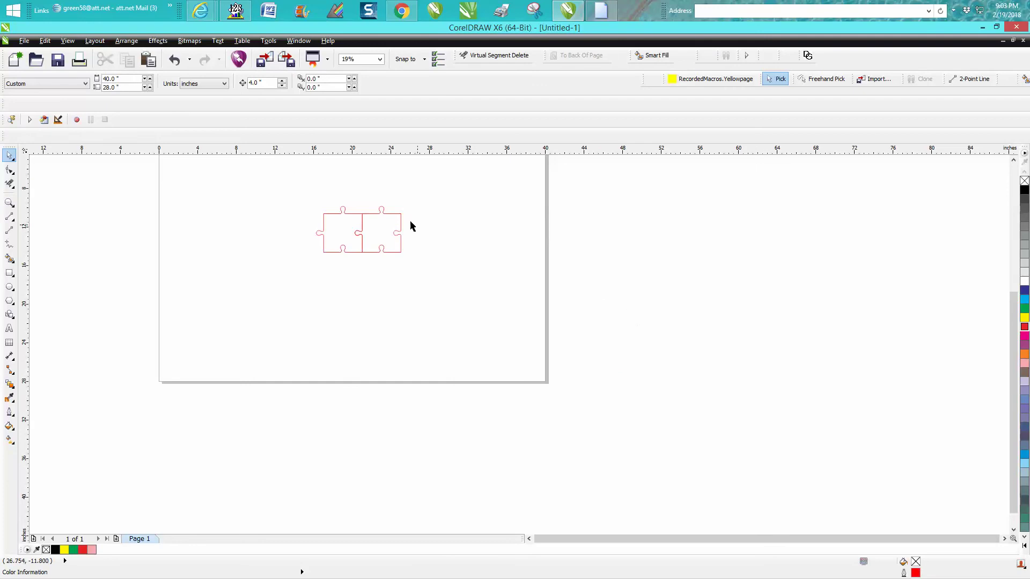
Duplicate the piece 4 inches right into a row, then copy the row 4 inches down
click(400, 218)
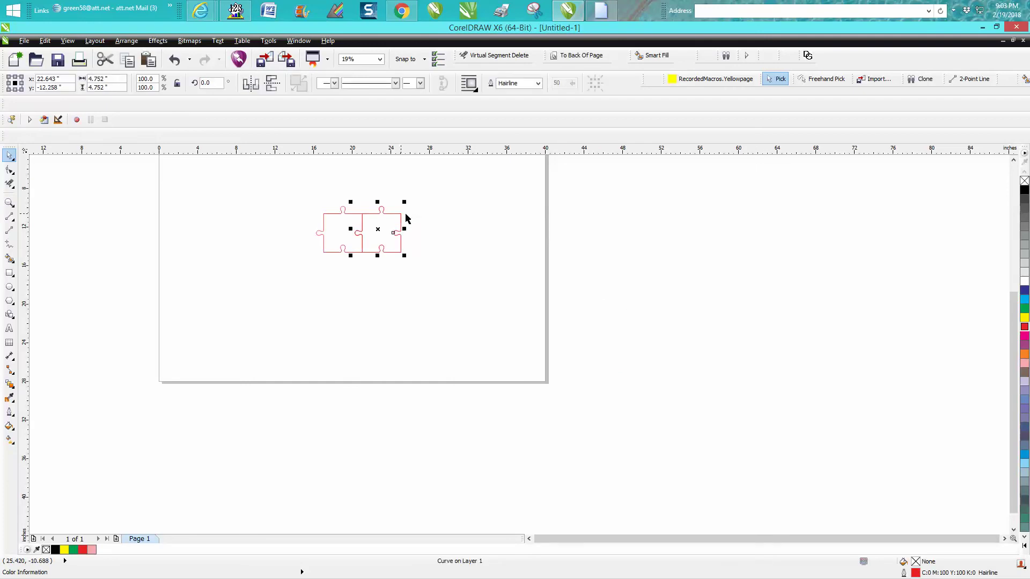
key(ctrl+d)
key(ctrl+d)
drag(310, 200, 519, 296)
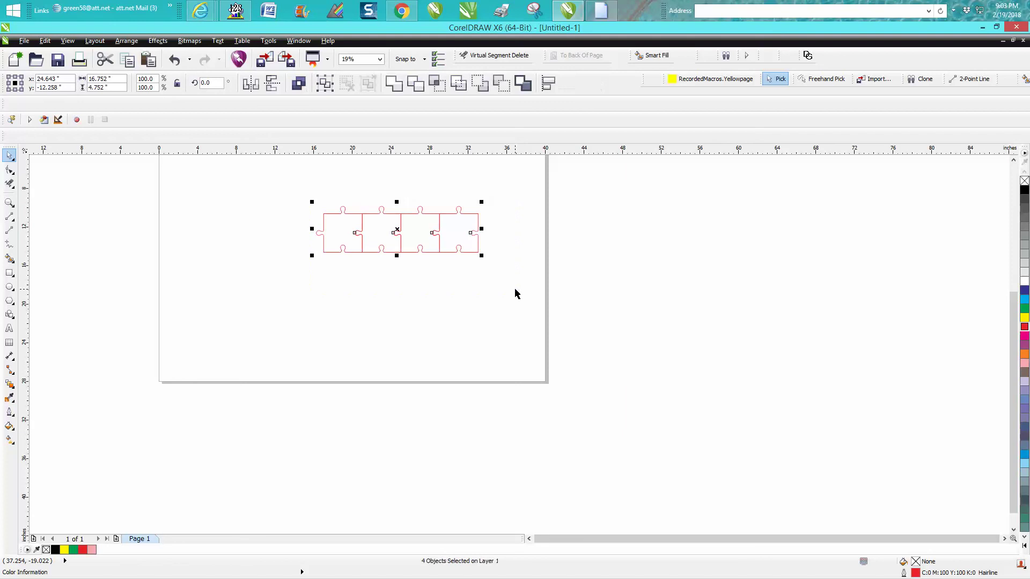
key(ctrl+d)
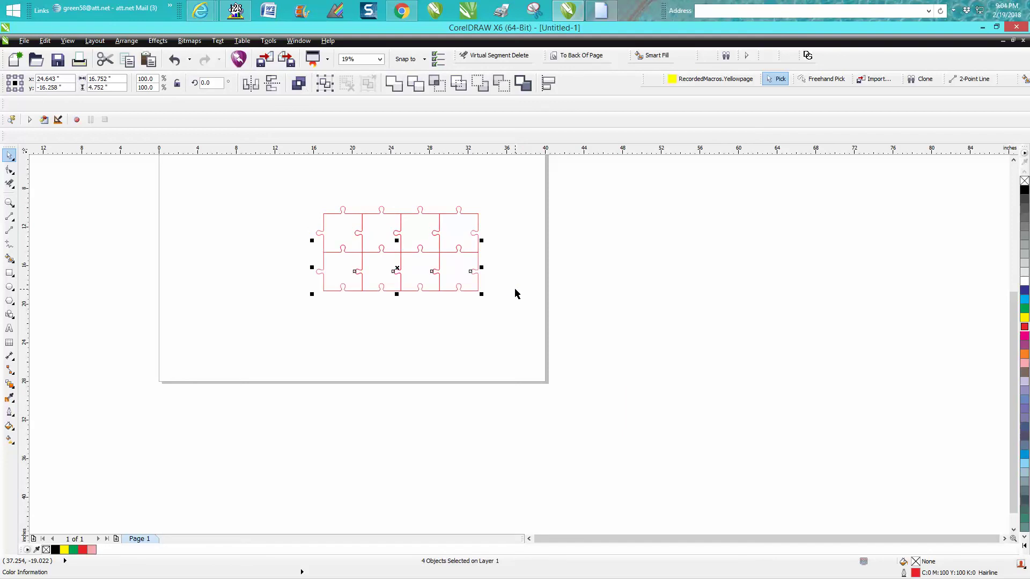
key(ctrl+d)
key(ctrl+d)
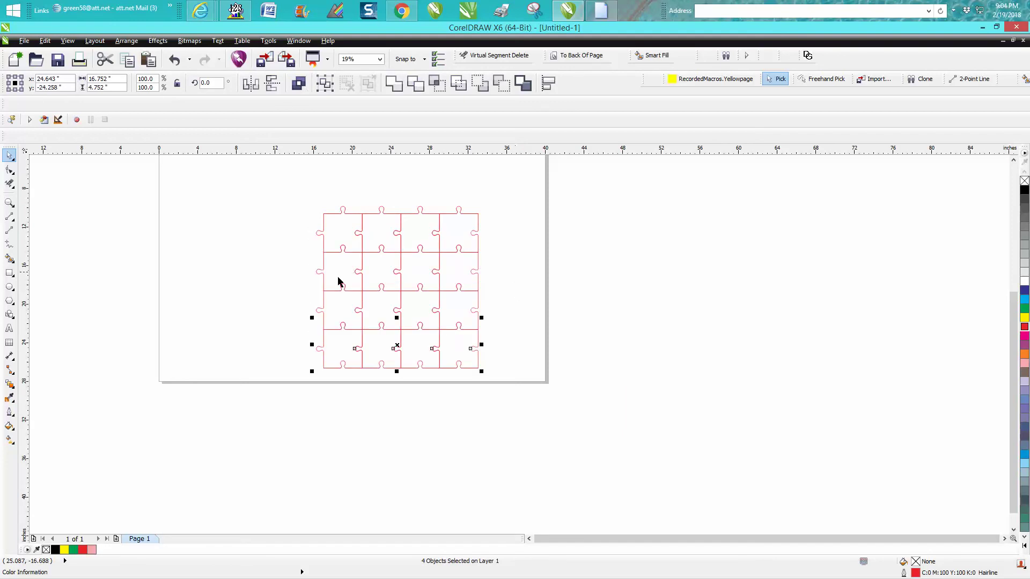
Select all 16 pieces and zoom in on the grid
drag(288, 200, 537, 402)
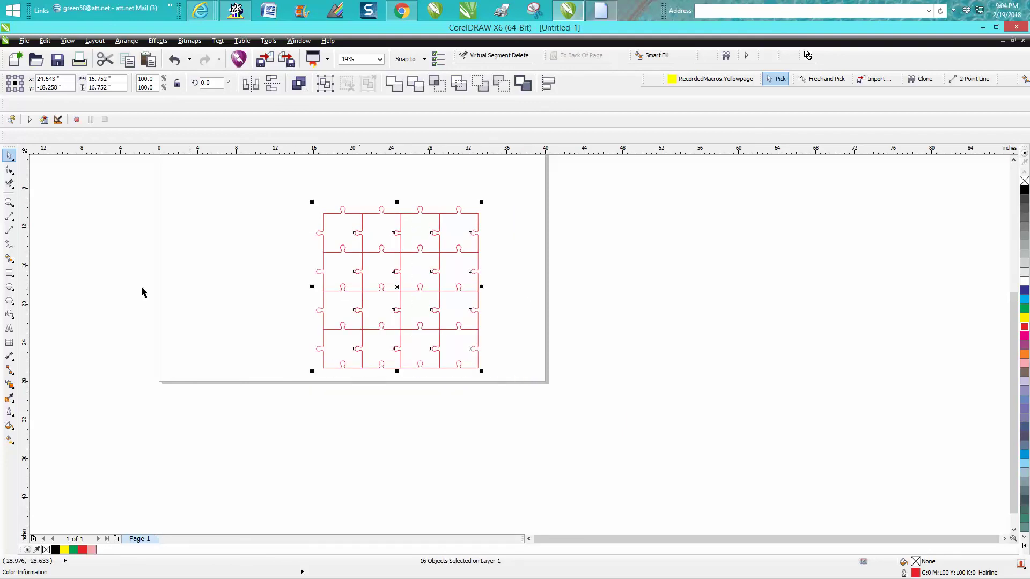
click(9, 203)
drag(293, 187, 569, 414)
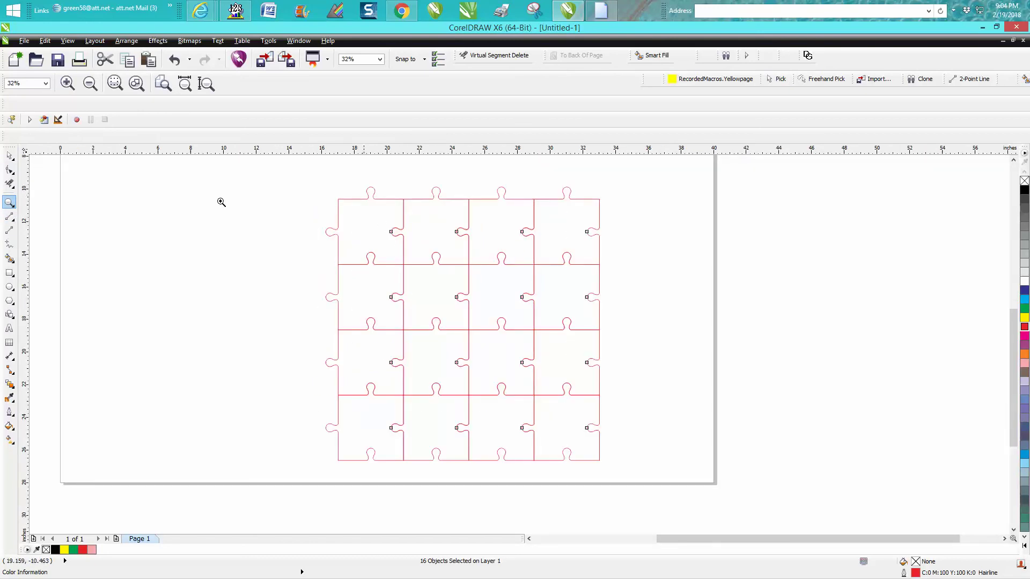
Combine all 16 marquee-selected puzzle pieces into a single curve and edit its nodes with the Shape tool
click(9, 155)
drag(313, 185, 679, 488)
click(138, 45)
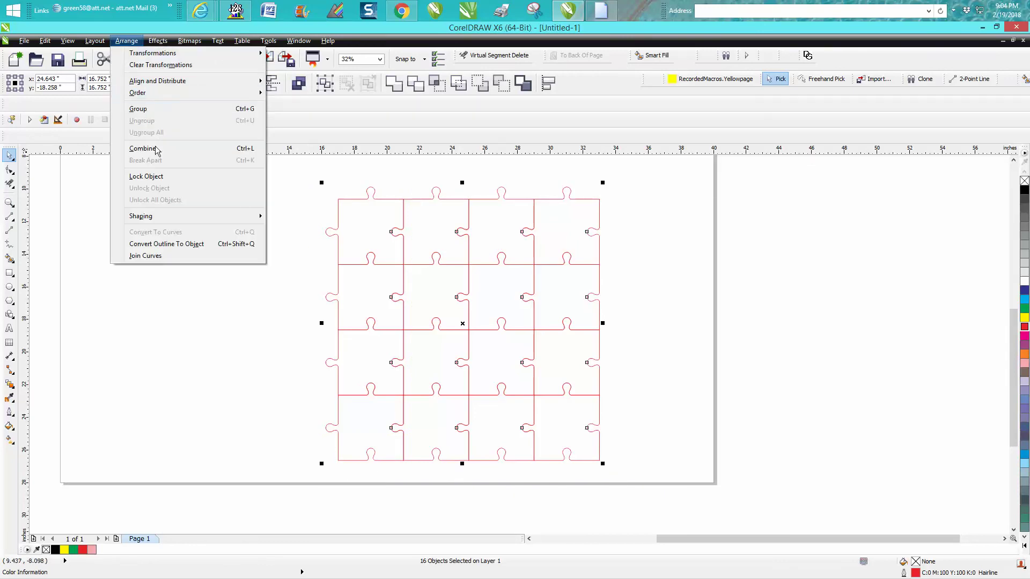
click(158, 150)
click(10, 169)
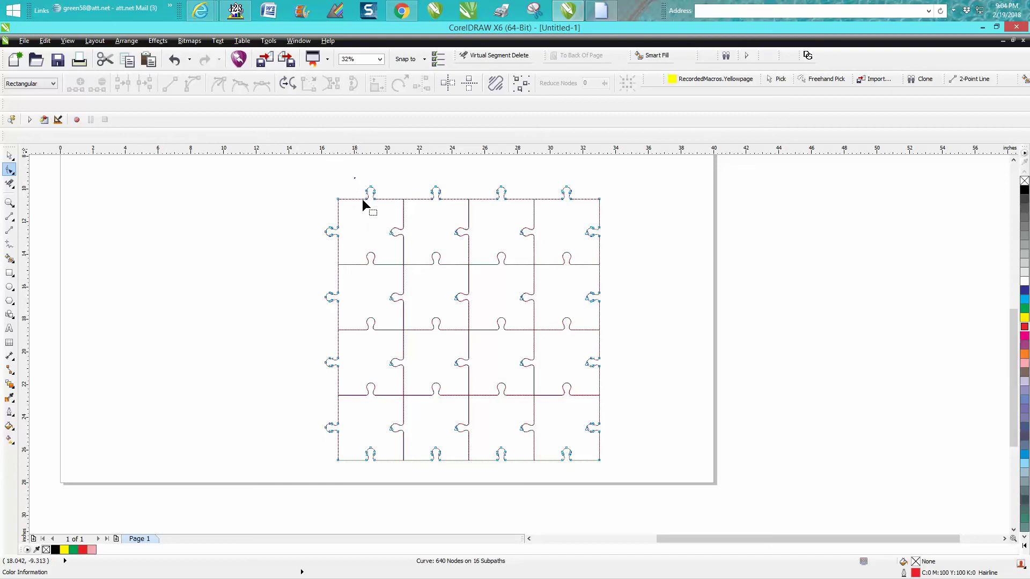
Delete the four knobs along the puzzle's top edge
drag(384, 214, 387, 216)
key(Delete)
drag(424, 173, 453, 217)
key(Delete)
drag(517, 208, 517, 208)
key(Delete)
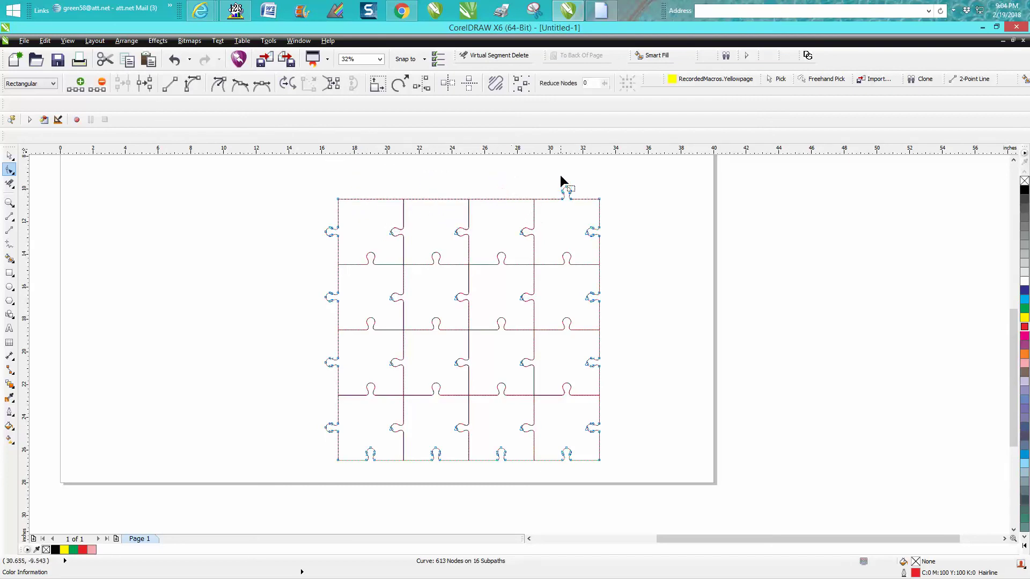
drag(560, 175, 581, 246)
key(Delete)
Delete the knobs along the right edge, down to the lowest one
drag(615, 278, 587, 309)
key(Delete)
drag(617, 346, 583, 373)
key(Delete)
drag(632, 403, 596, 438)
key(Delete)
Delete the knobs along the bottom edge
drag(584, 478, 550, 438)
key(Delete)
drag(516, 466, 359, 443)
key(Delete)
Delete the remaining knobs along the left edge so all four borders are straight
key(Delete)
key(Delete)
drag(318, 410, 355, 444)
key(Delete)
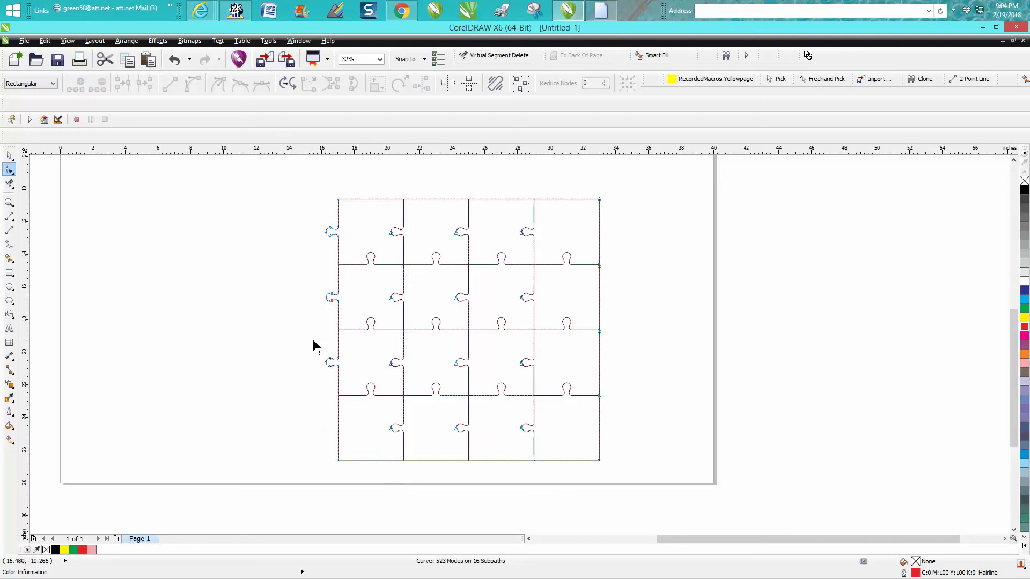
drag(354, 369, 354, 370)
key(Delete)
drag(316, 287, 348, 313)
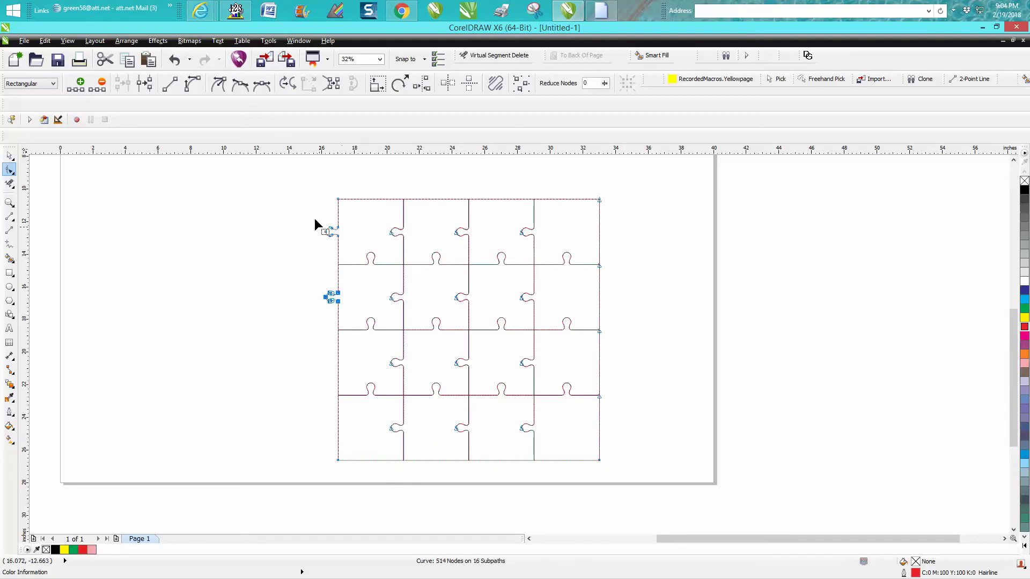
drag(314, 218, 350, 244)
key(Delete)
drag(320, 285, 379, 313)
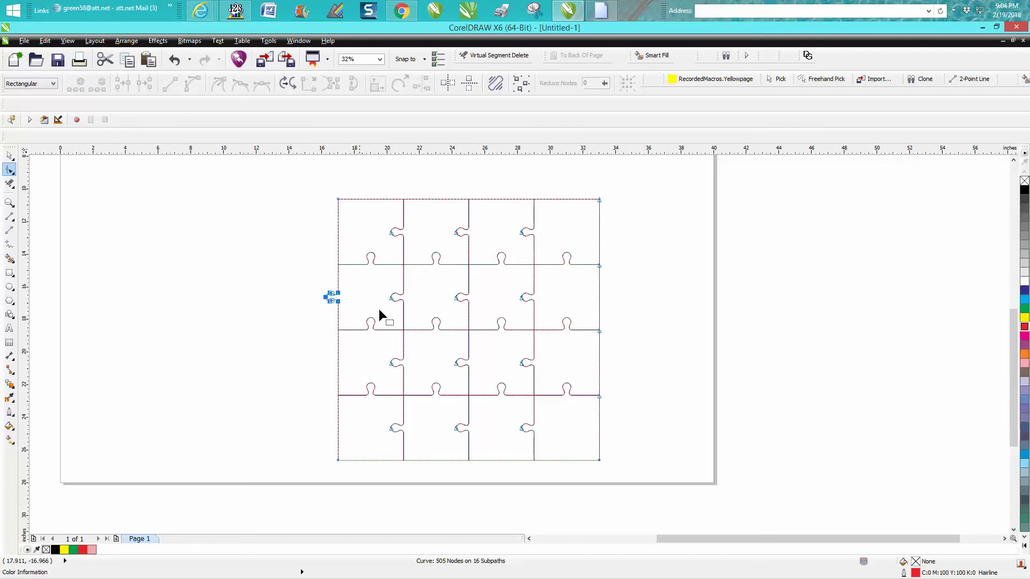
key(Delete)
Break the combined curve apart into 16 separate puzzle pieces
click(9, 156)
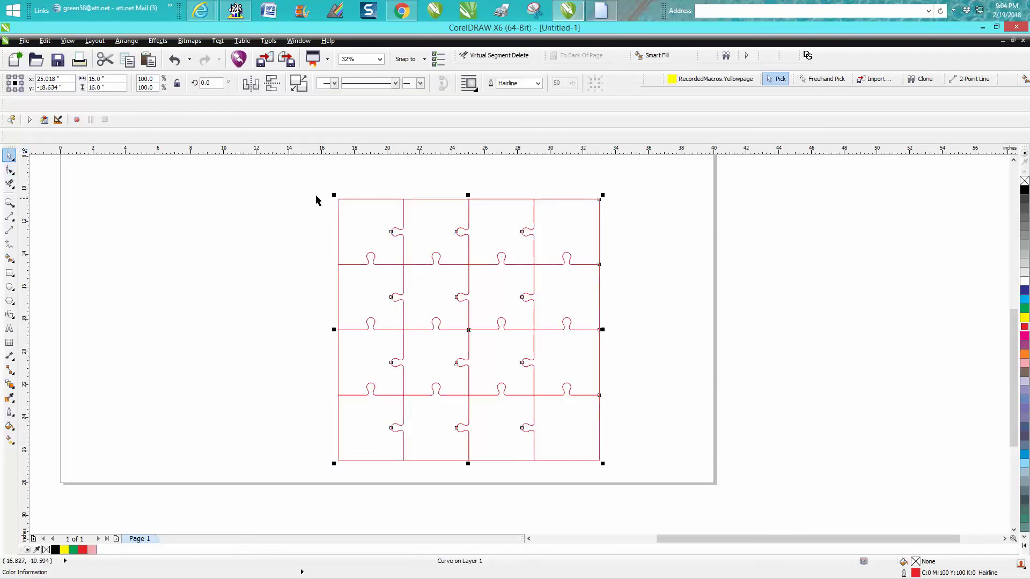
click(126, 42)
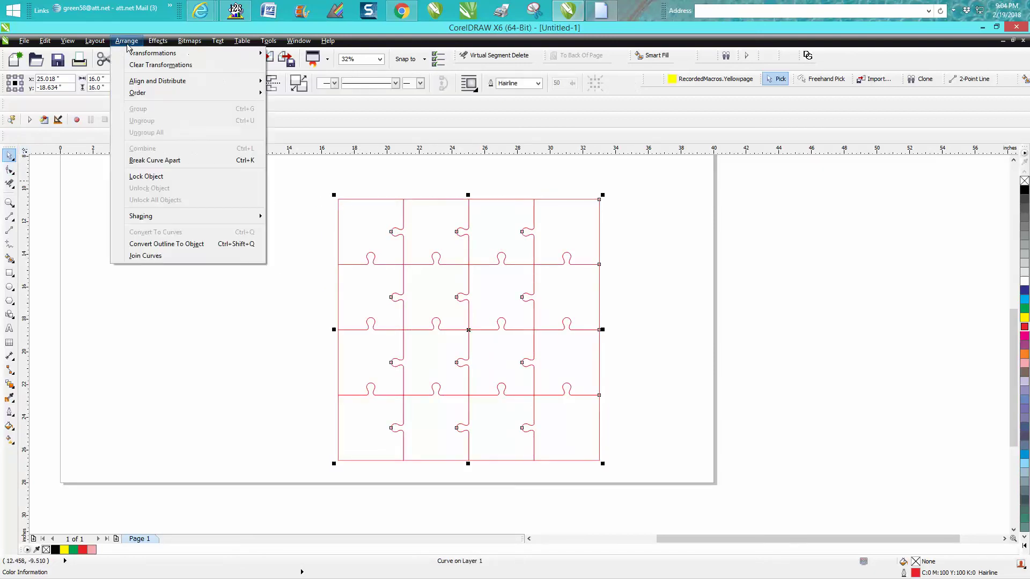
click(174, 158)
Drag four pieces out of the grid, three to the left and one to the right
click(358, 226)
drag(386, 225, 289, 224)
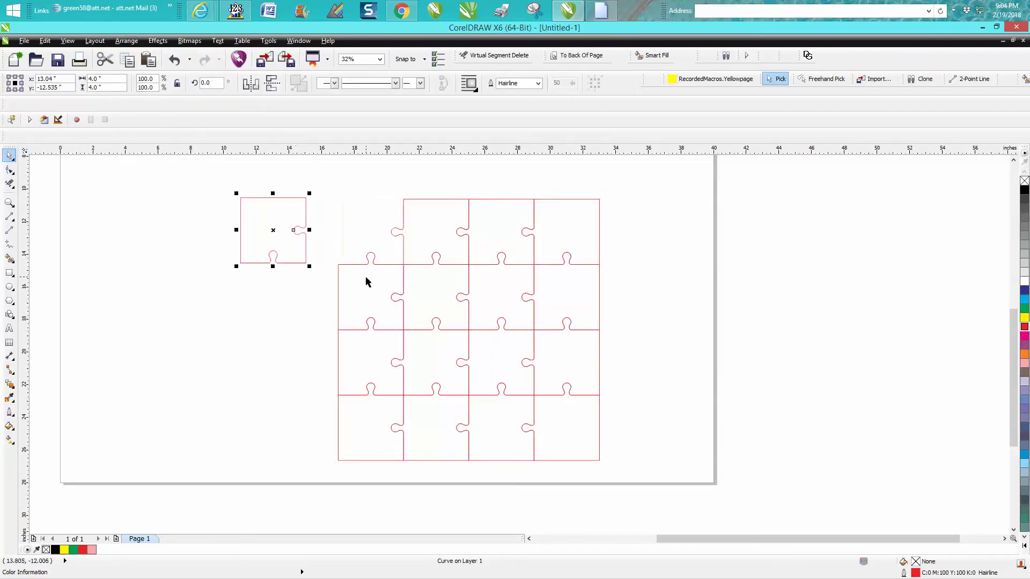
drag(349, 286, 253, 310)
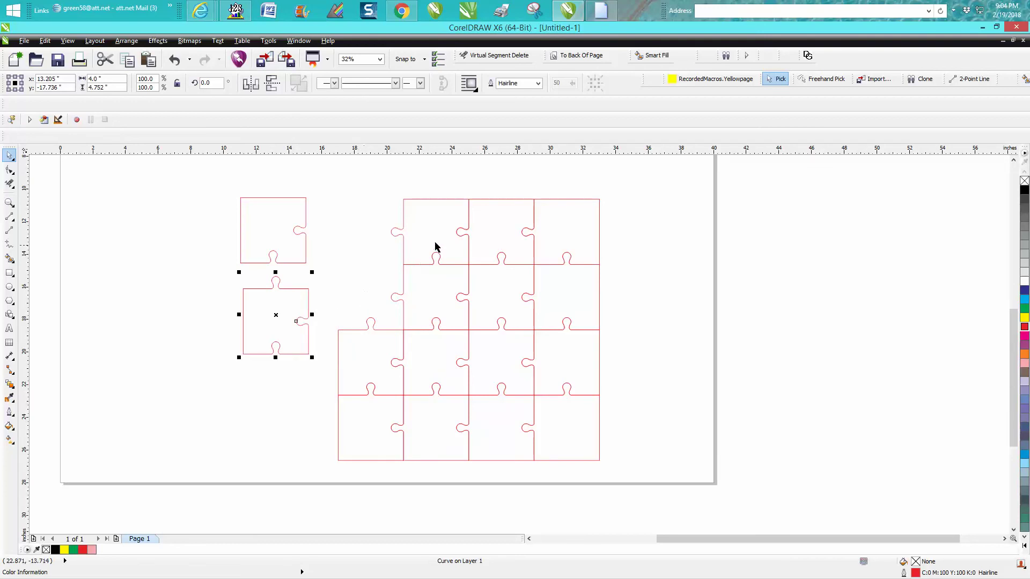
drag(427, 232, 374, 223)
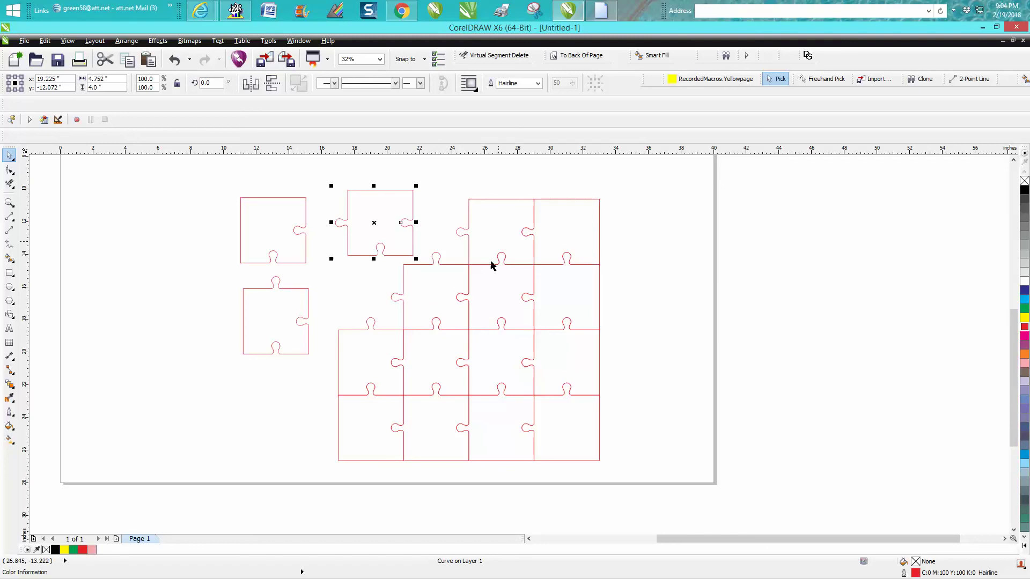
drag(437, 300, 657, 292)
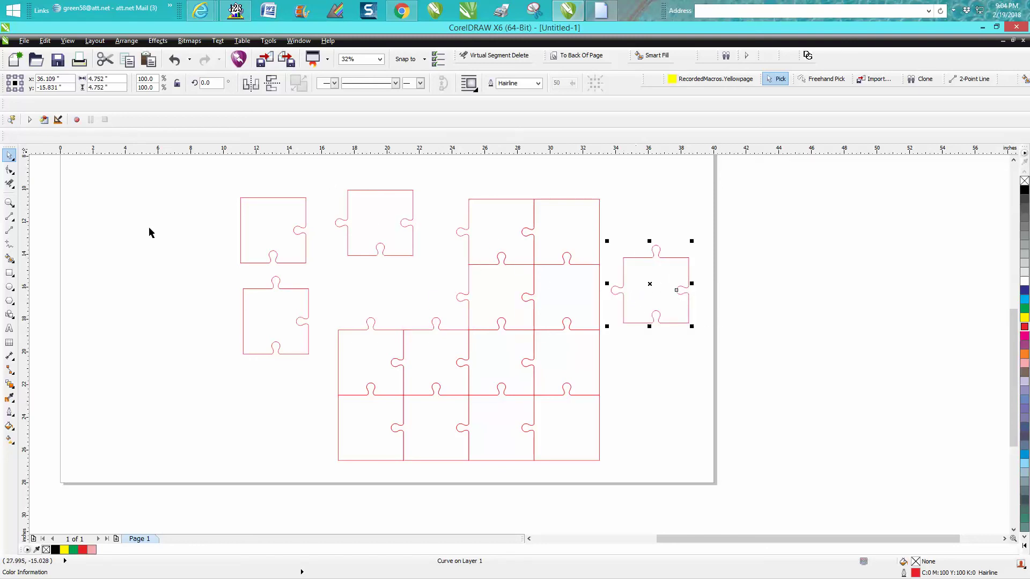
Zoom in closely on a piece's knob, then zoom back out
click(9, 203)
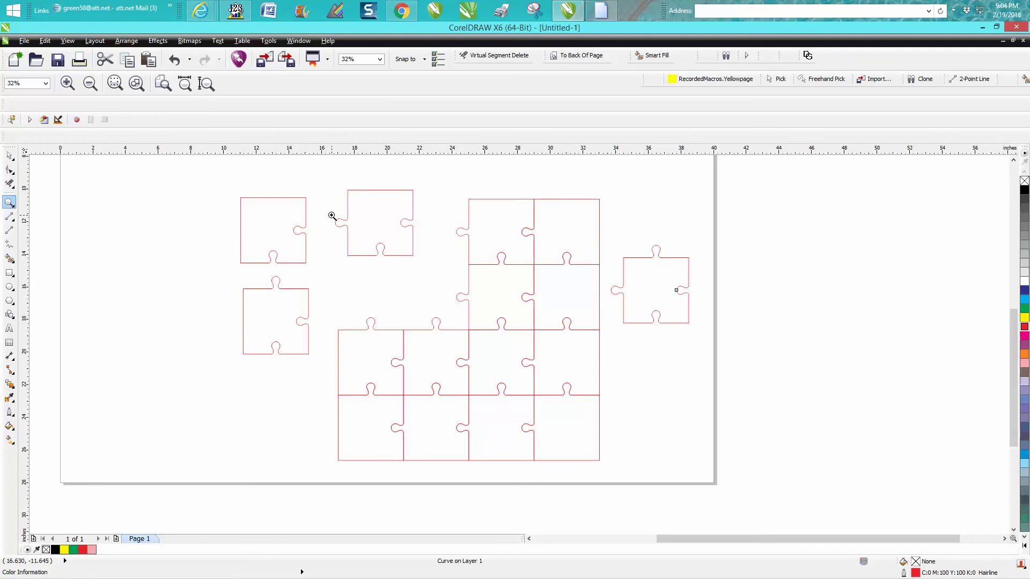
drag(334, 215, 368, 236)
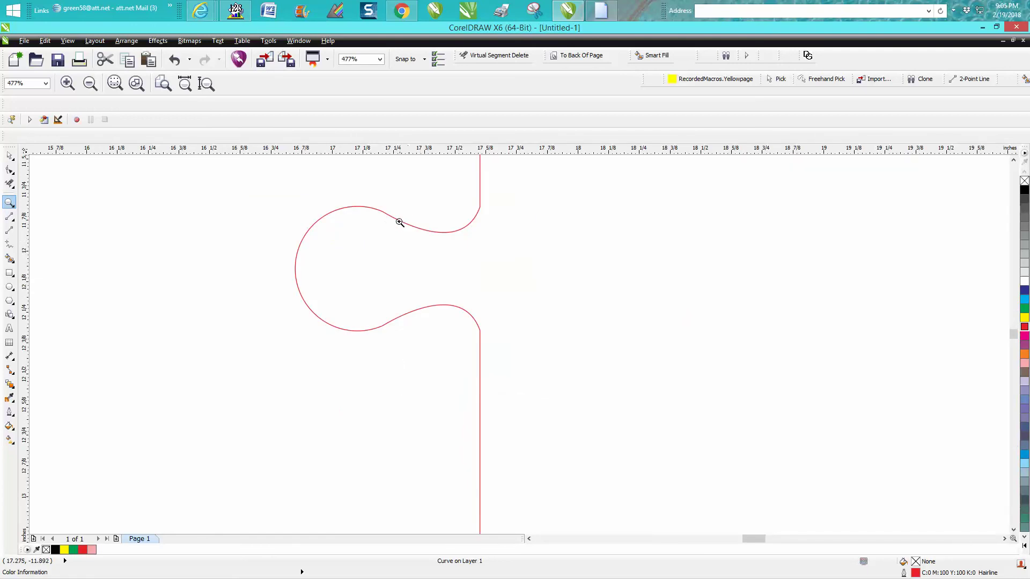
scroll(434, 223, down, 2)
scroll(446, 228, down, 2)
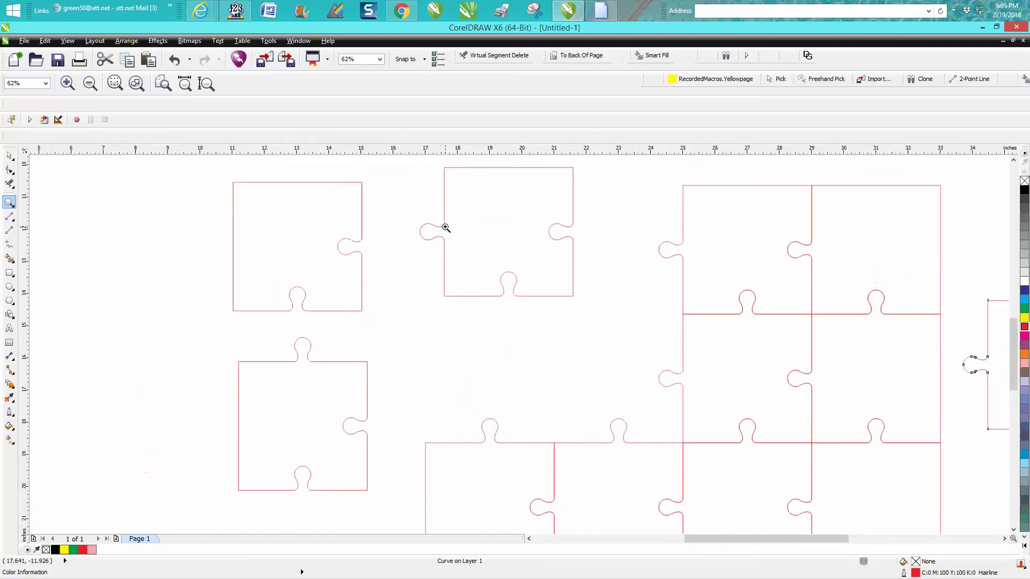